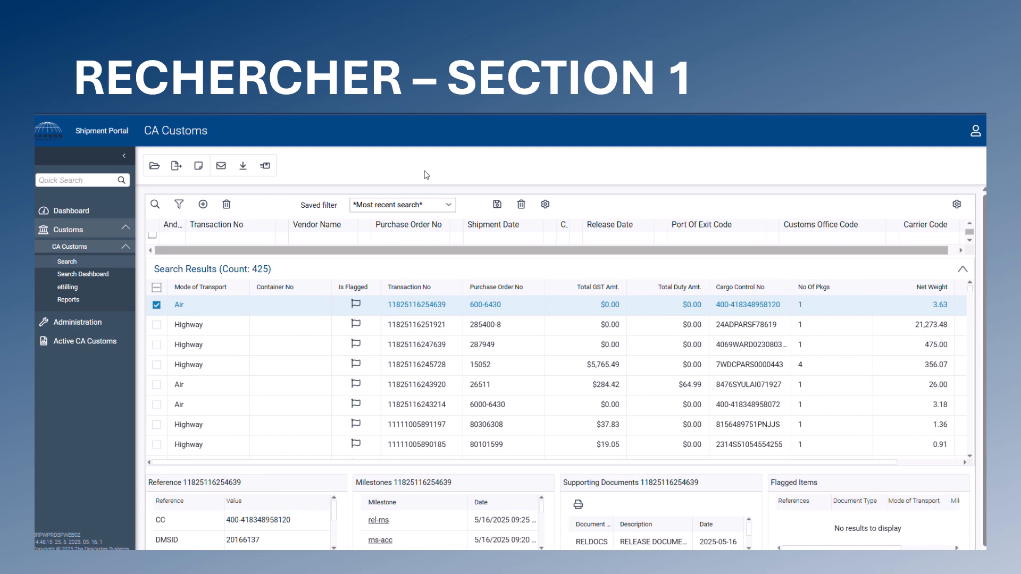
# Select all shipments in the search results, clear that selection, and select only the fourth shipment in the list.
pyautogui.click(156, 287)
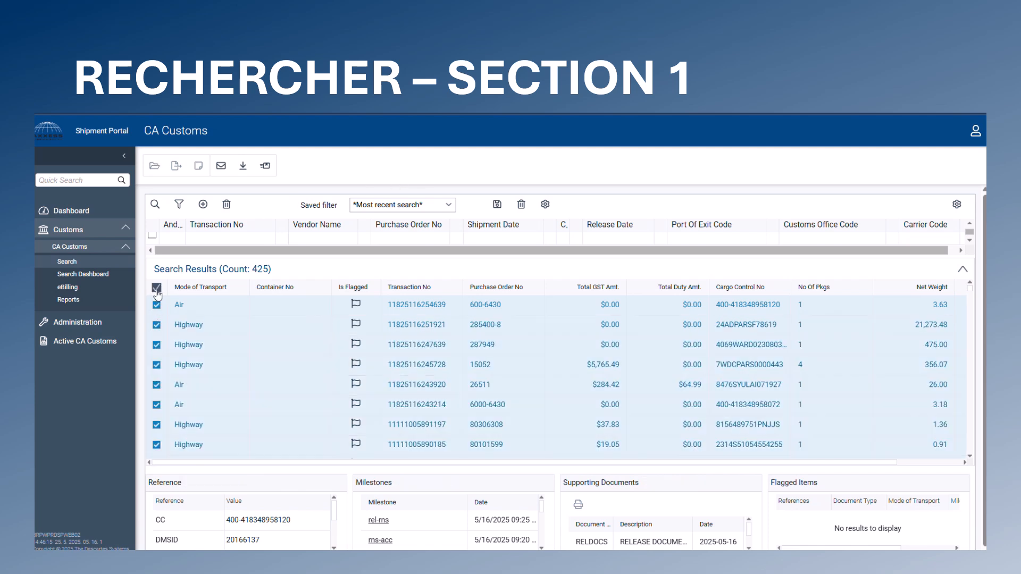
pyautogui.click(156, 288)
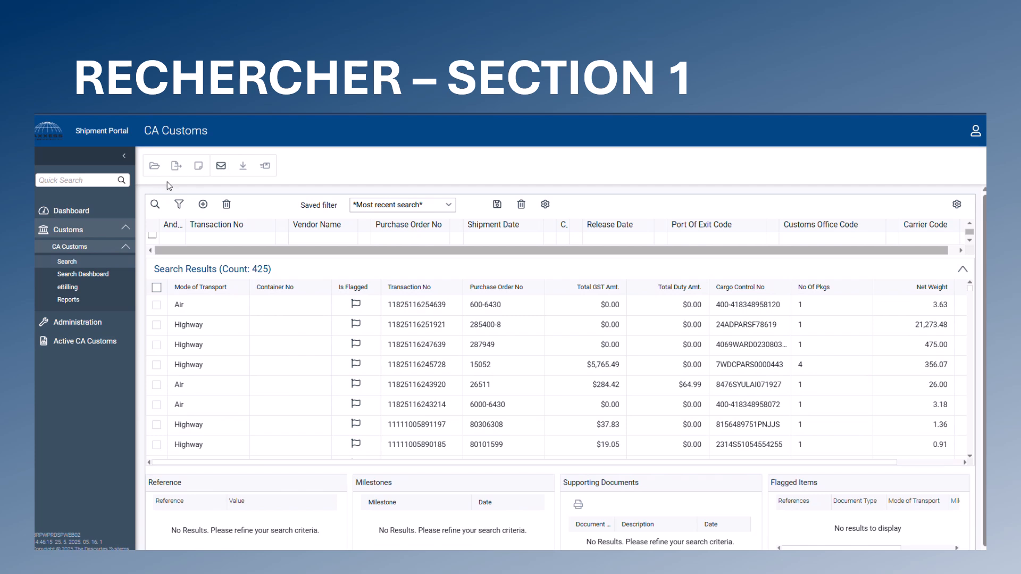
pyautogui.click(157, 366)
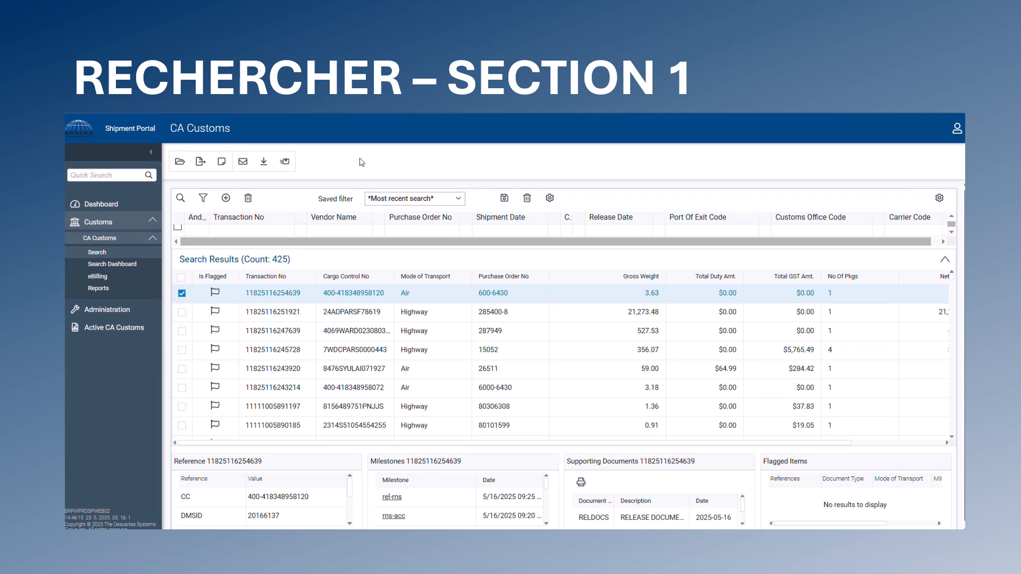
# View the Quick Notification options for the selected shipment and close them without saving.
pyautogui.click(285, 163)
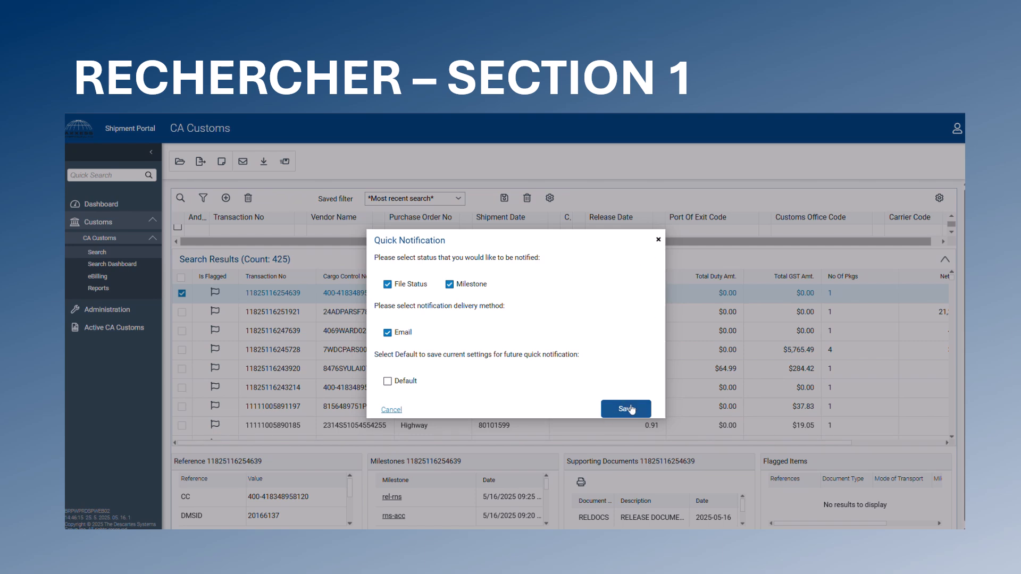
pyautogui.click(658, 240)
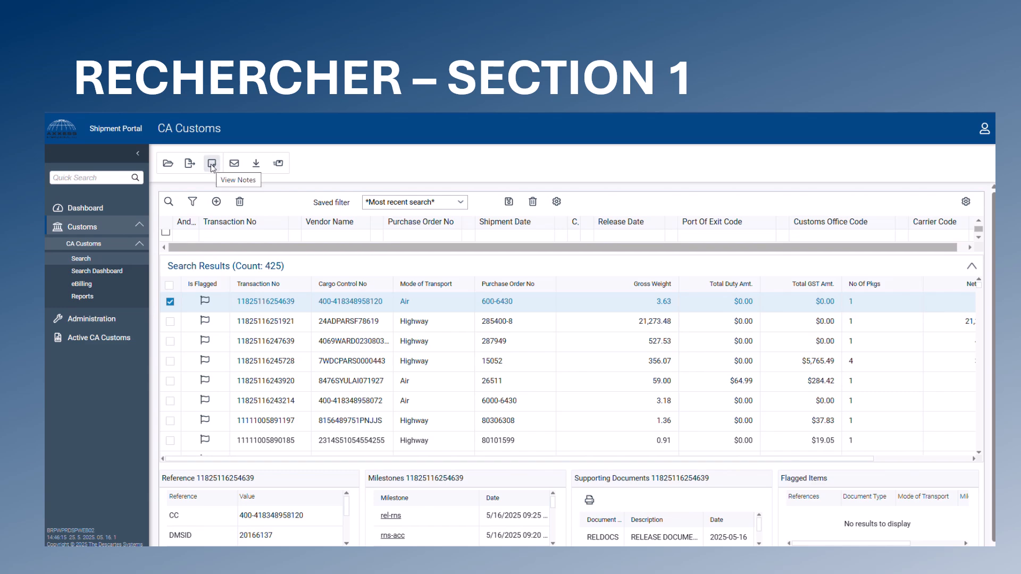
# View the selected shipment's notes and the blank form for adding a note, closing both without saving anything.
pyautogui.click(212, 165)
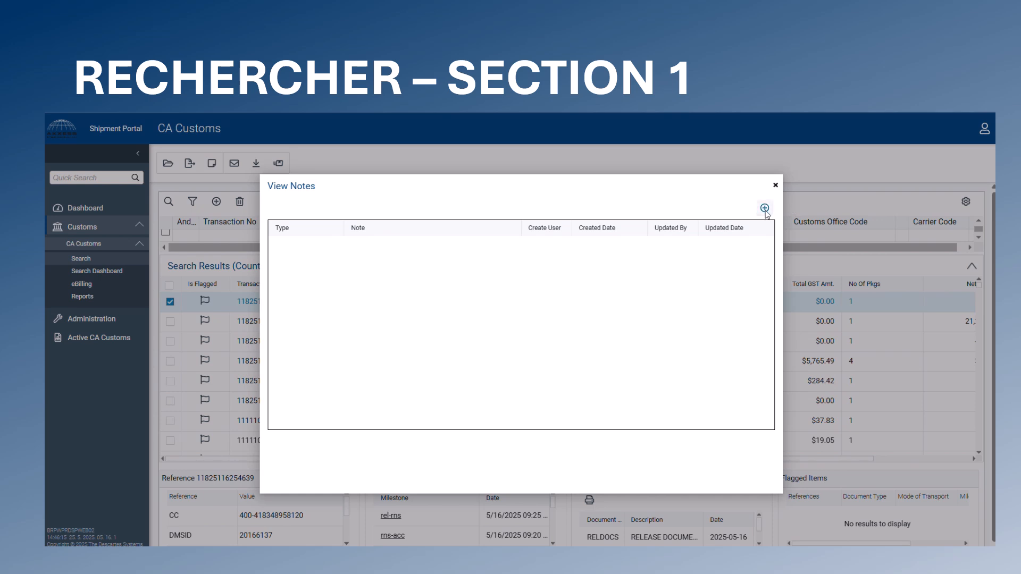
pyautogui.click(764, 209)
pyautogui.click(383, 262)
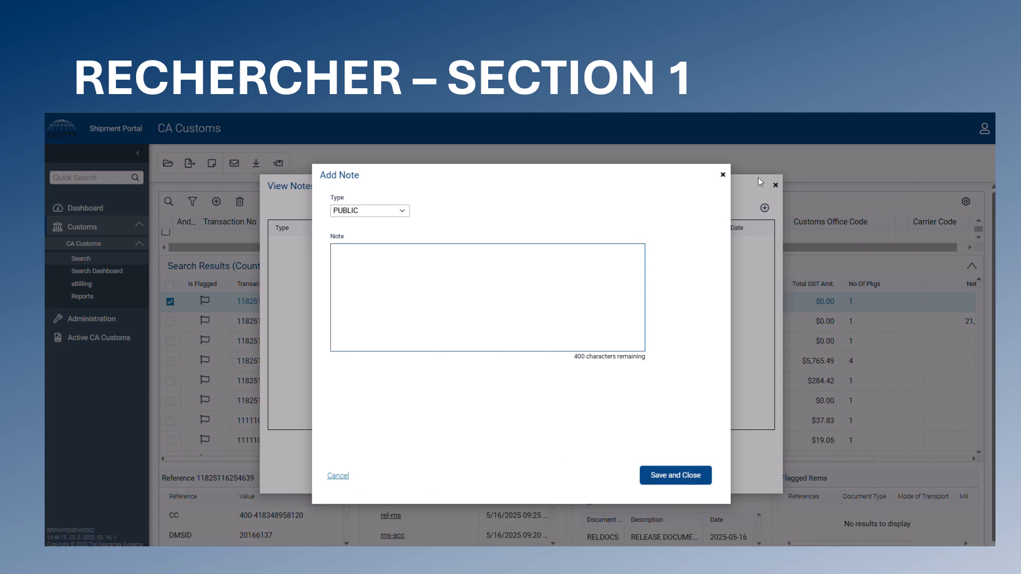
pyautogui.click(722, 175)
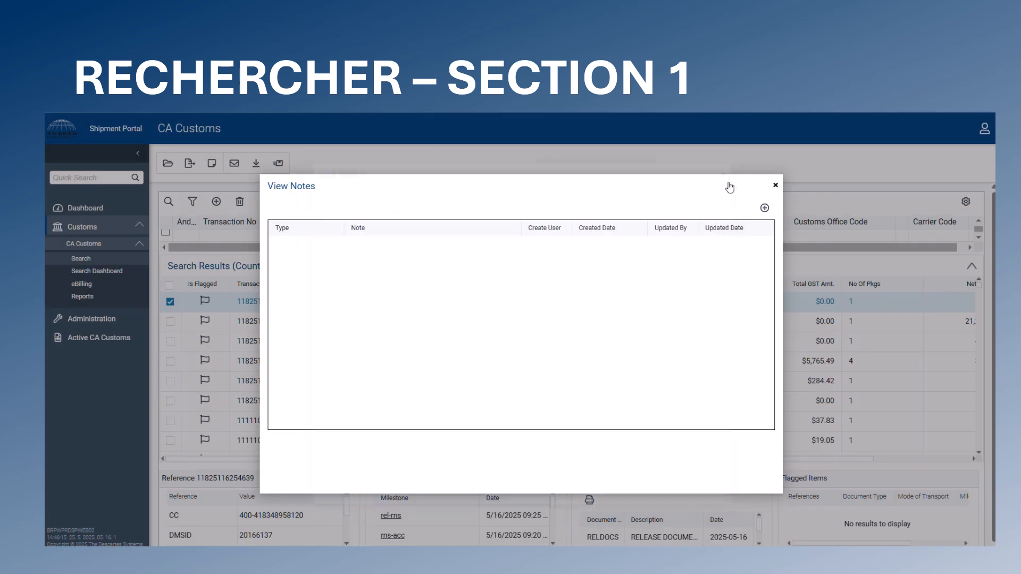
pyautogui.click(774, 186)
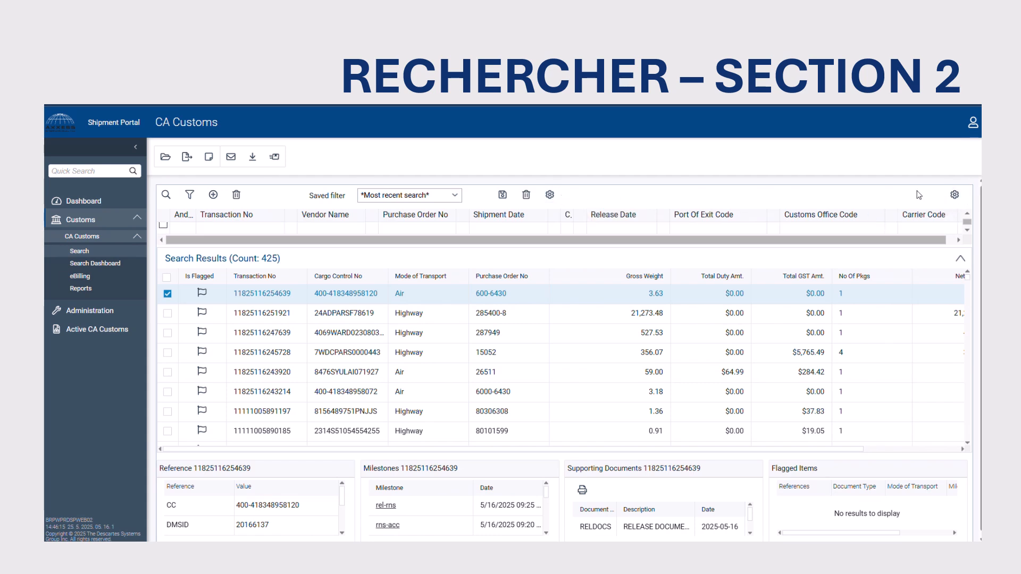
# Customize the filter columns by adding Master BL No and removing Port Of Exit Code.
pyautogui.click(550, 195)
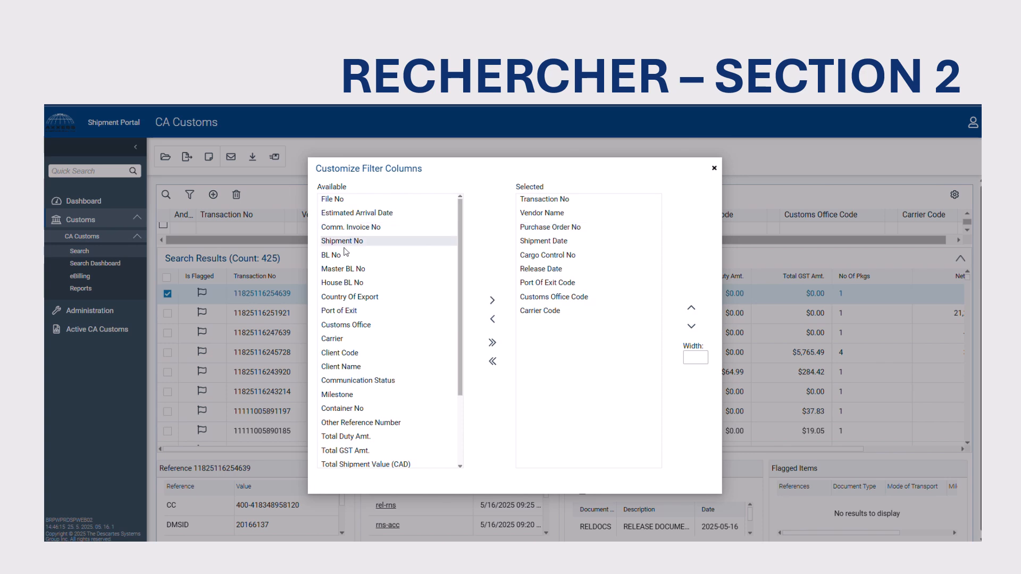
pyautogui.click(335, 272)
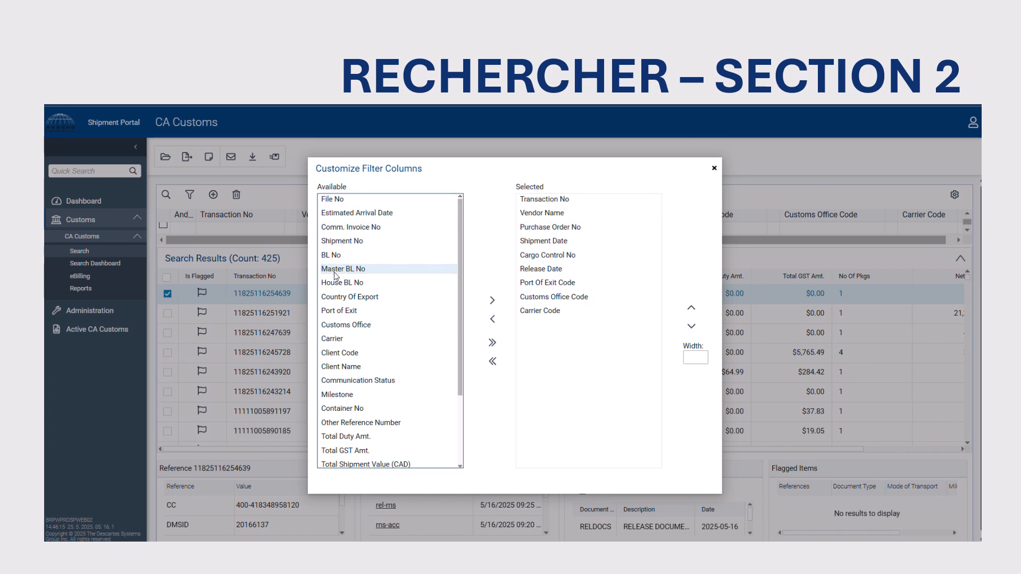
pyautogui.click(335, 271)
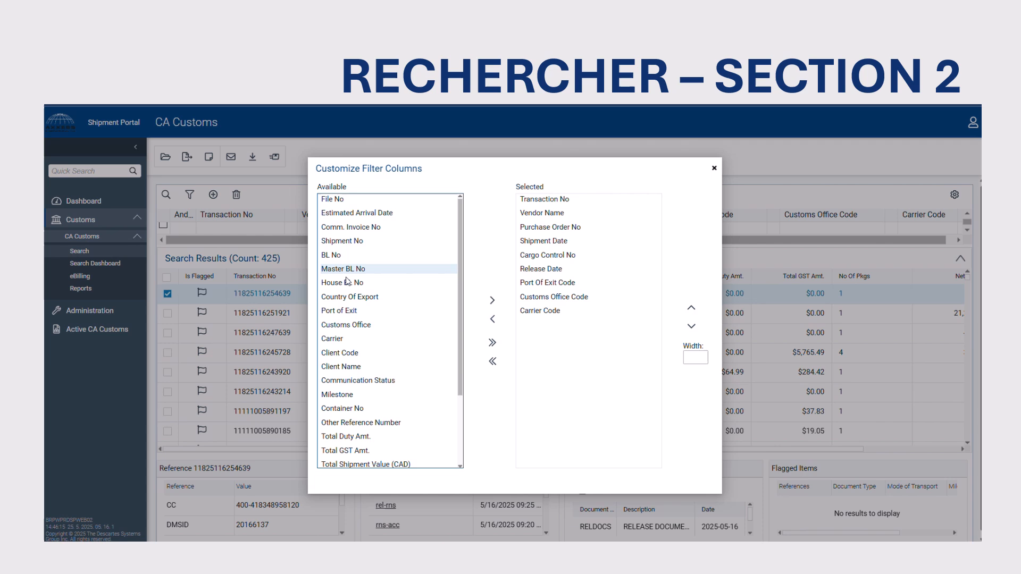
pyautogui.click(497, 306)
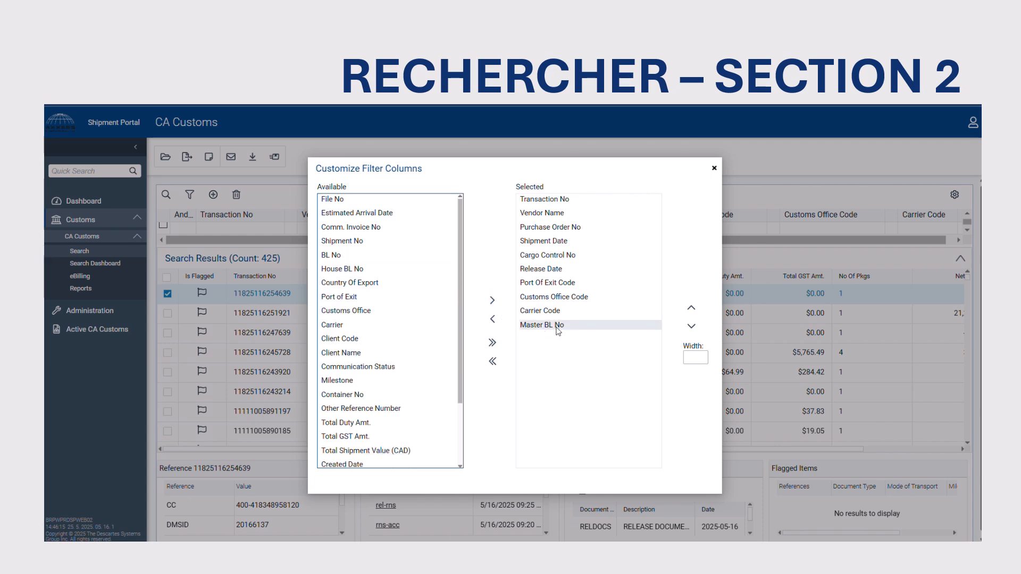
pyautogui.click(551, 285)
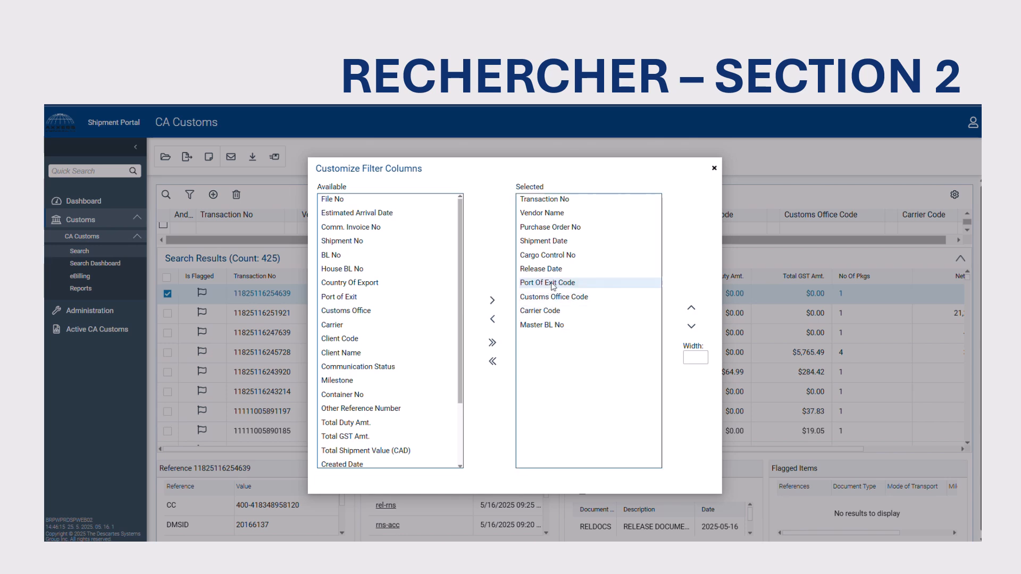
pyautogui.click(492, 320)
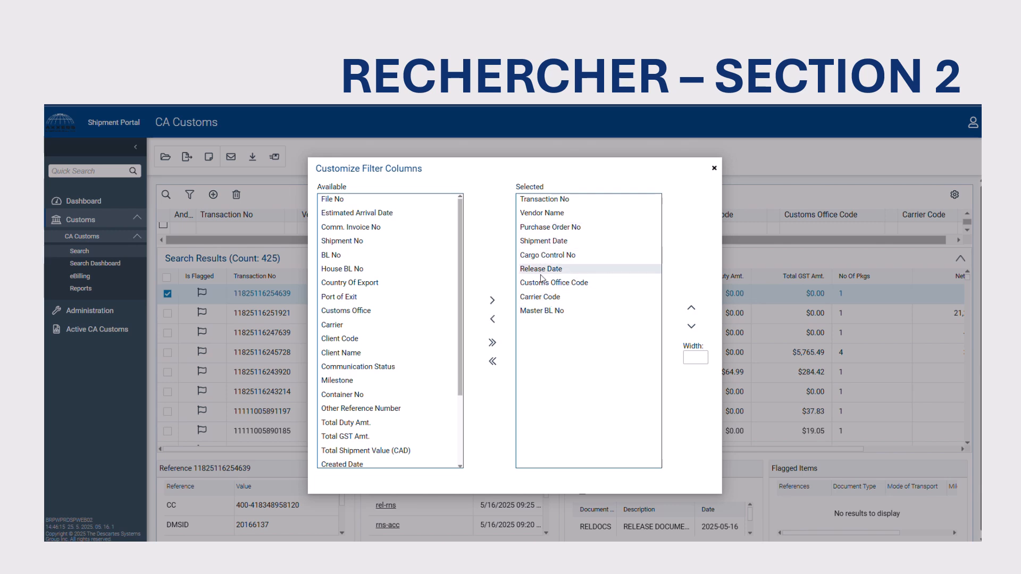
# Move Carrier Code up two places in the selected filter columns, directly above Release Date.
pyautogui.click(549, 297)
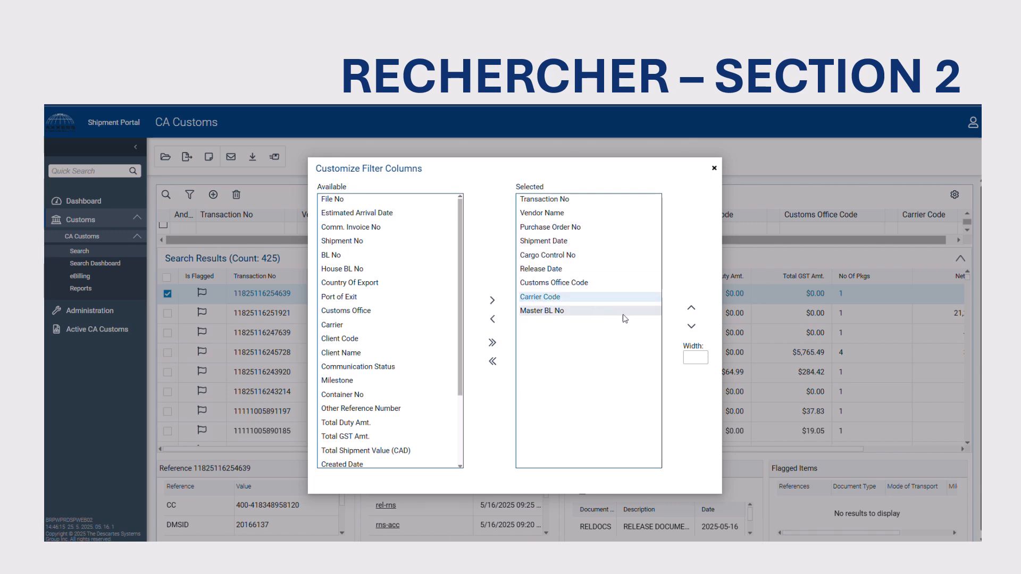
pyautogui.click(692, 308)
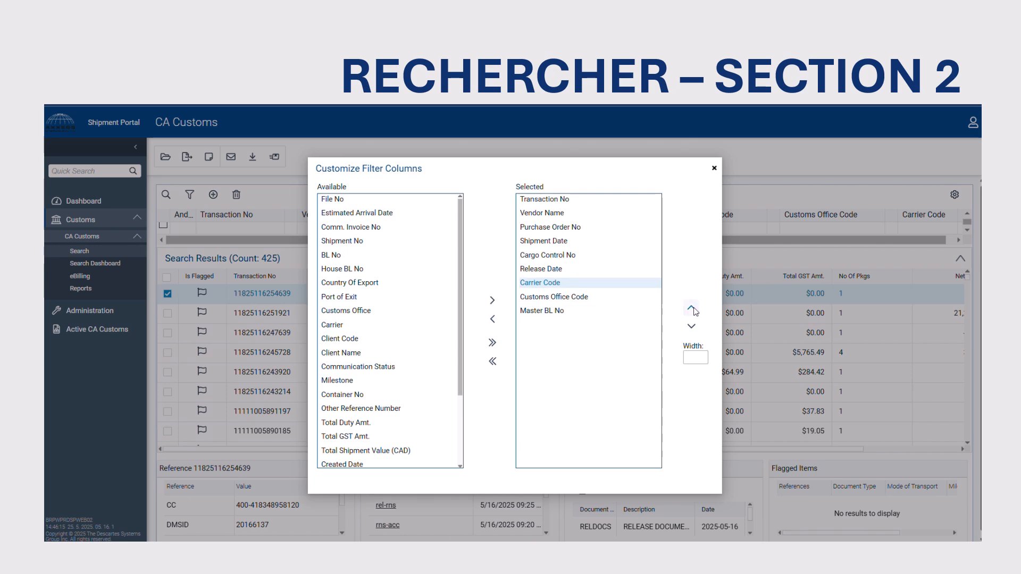
pyautogui.click(692, 309)
# Move Shipment Date down three places in the selected filter columns, directly below Release Date.
pyautogui.click(554, 242)
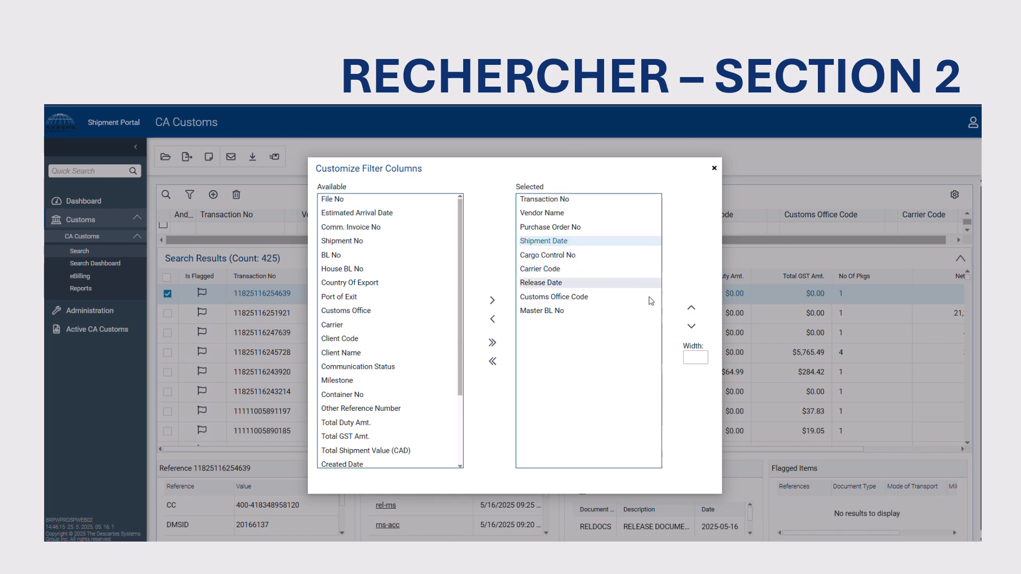
pyautogui.click(692, 326)
pyautogui.click(691, 327)
pyautogui.click(691, 326)
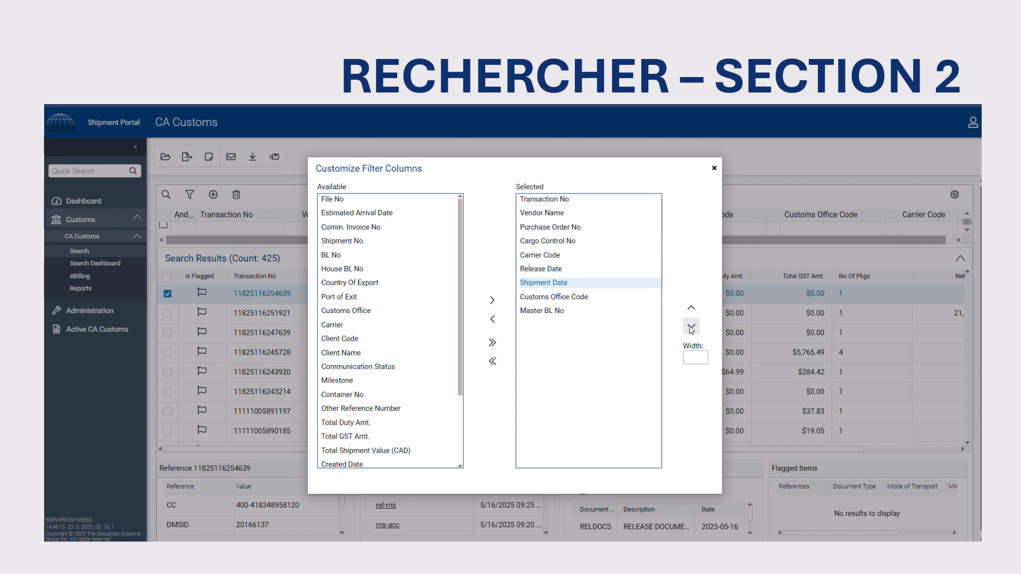
# Set the width of the Cargo Control No filter column to 20 and close the column customization.
pyautogui.click(553, 241)
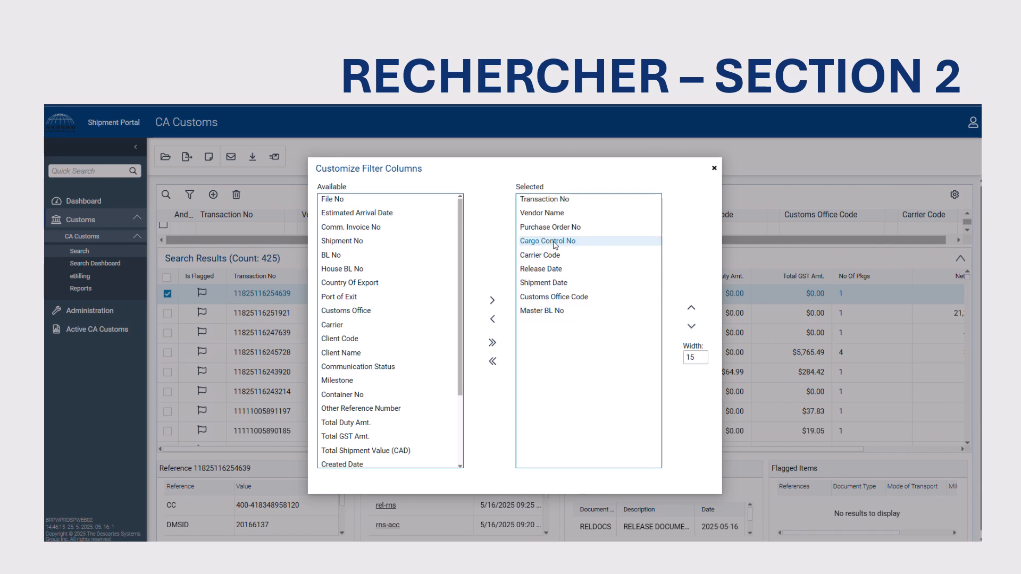
pyautogui.doubleClick(690, 357)
pyautogui.write('20')
pyautogui.click(714, 168)
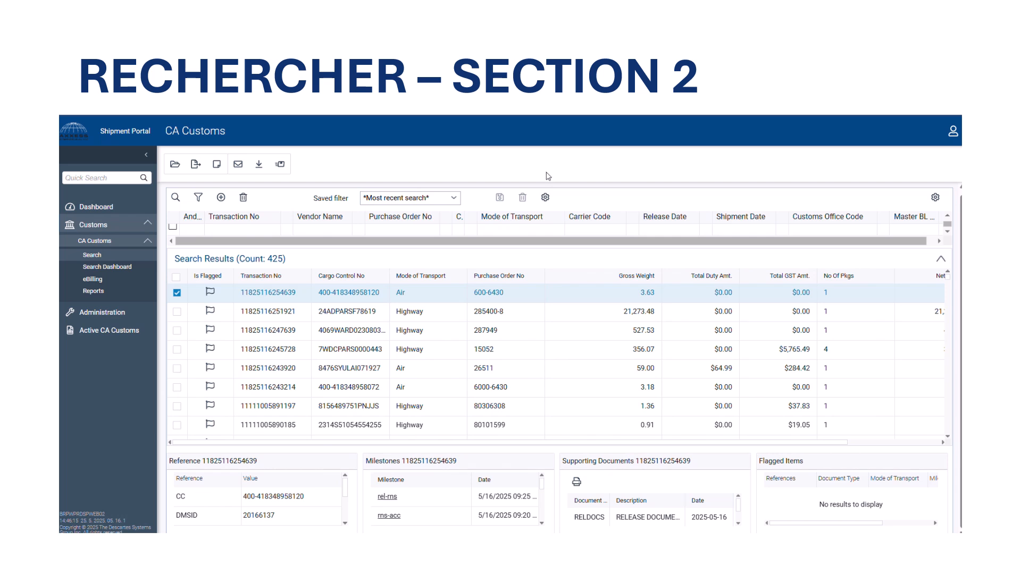
# Filter the Purchase Order No column for values that contain 600.
pyautogui.click(413, 230)
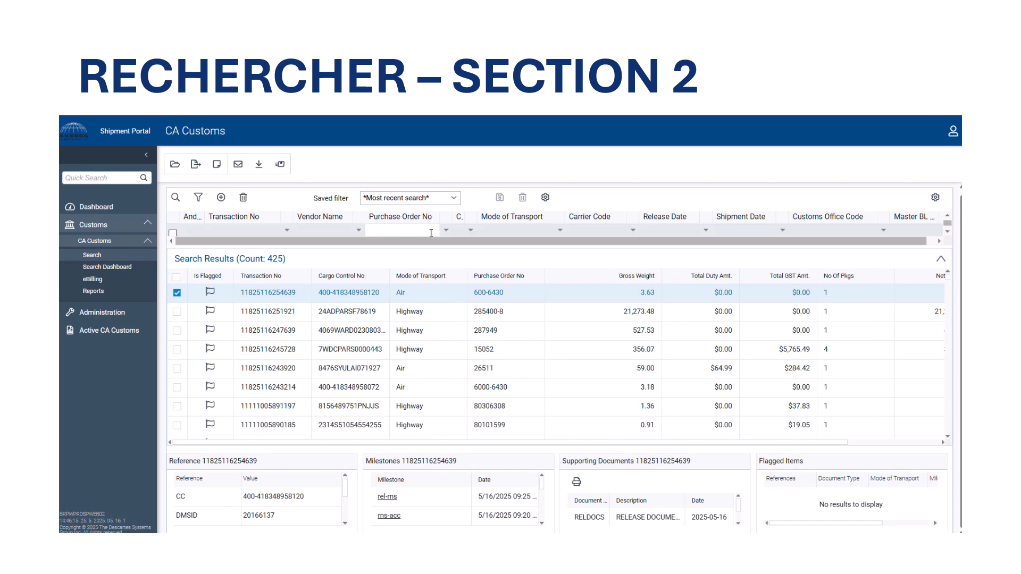
pyautogui.write('600')
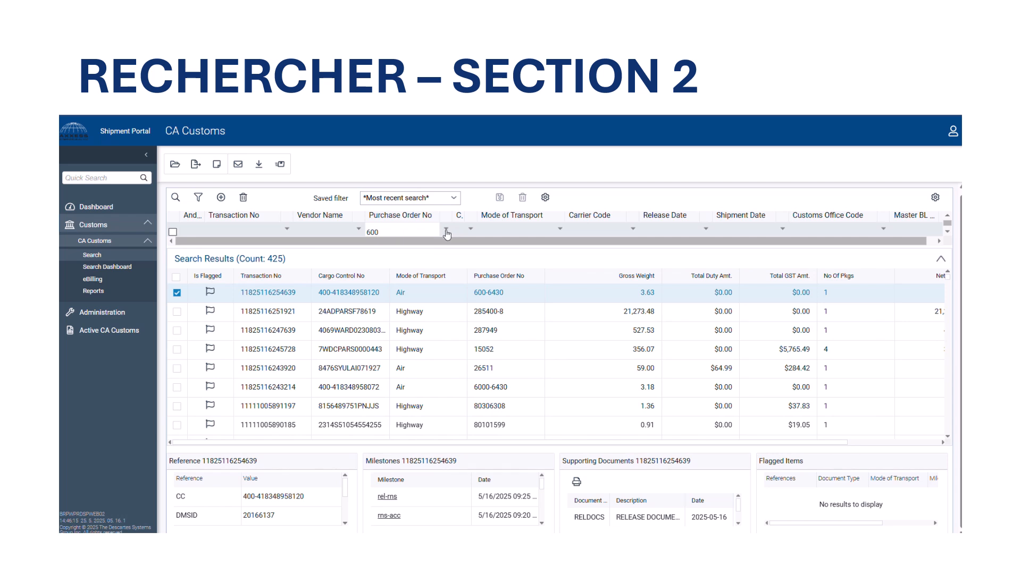
pyautogui.click(446, 233)
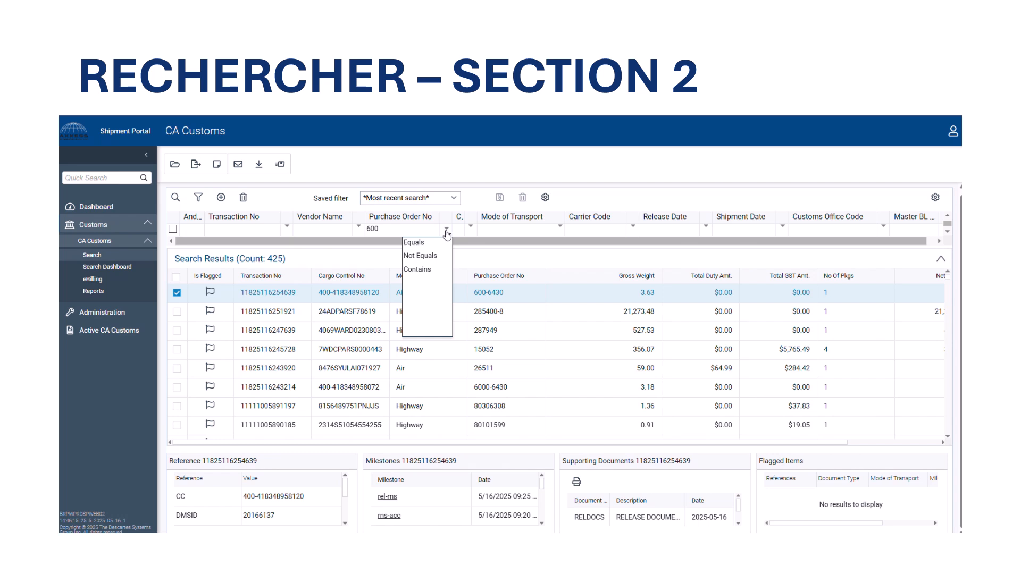
pyautogui.click(420, 269)
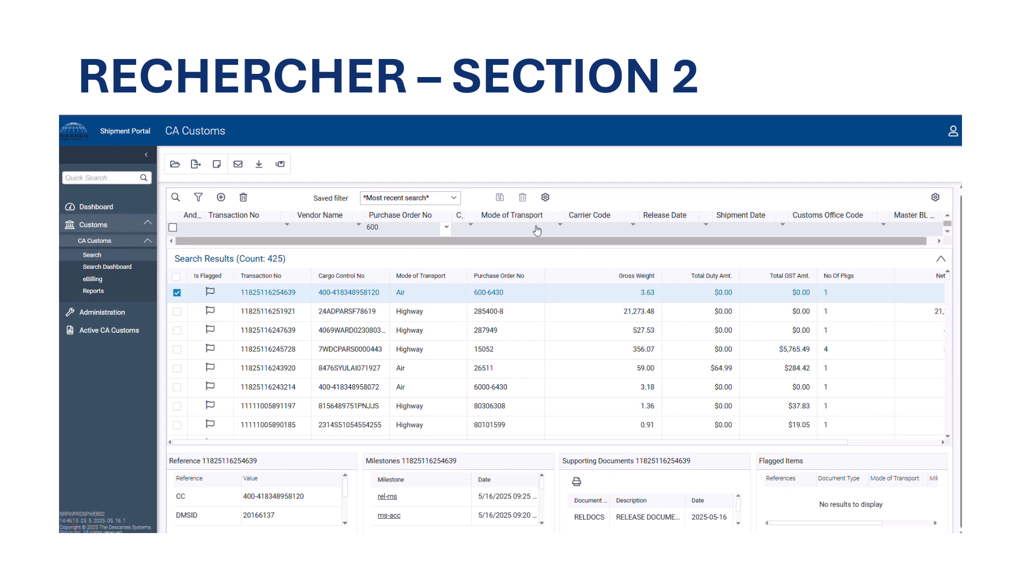
# Restrict the Mode of Transport filter to Air and run the search with the combined criteria.
pyautogui.click(562, 227)
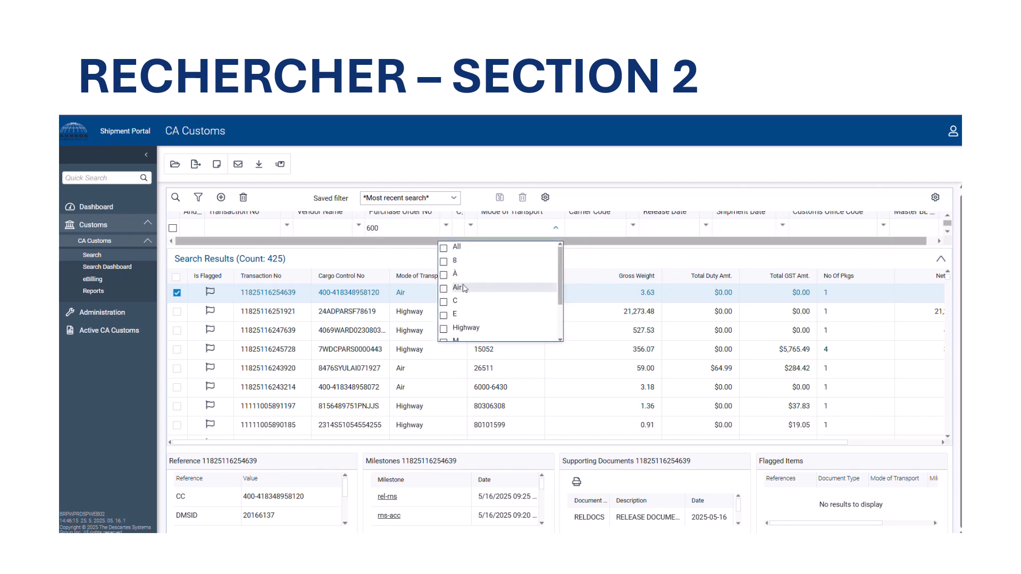
pyautogui.click(446, 289)
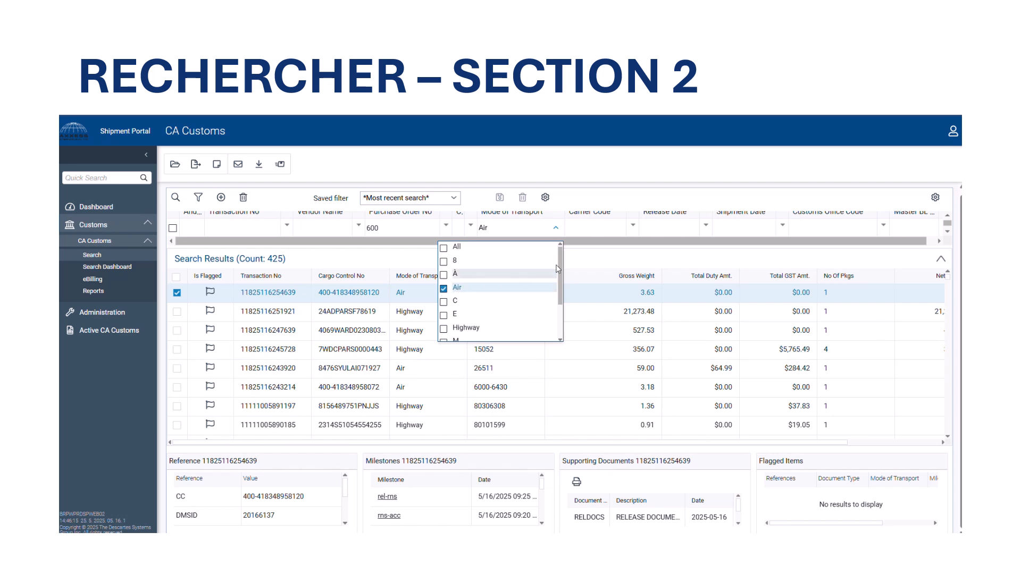
pyautogui.click(581, 229)
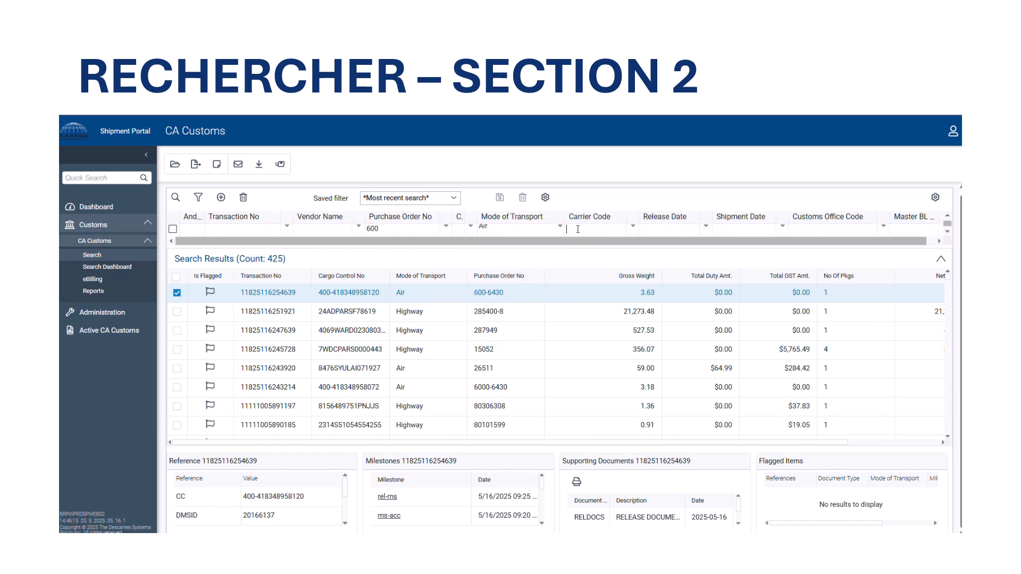
pyautogui.click(175, 201)
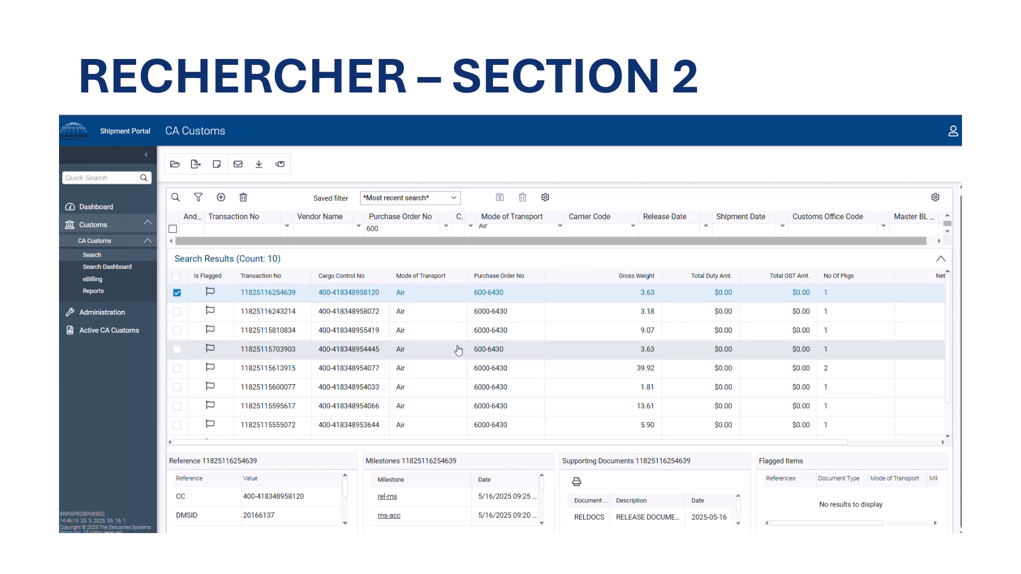
# Clear all filter criteria and rerun the search to list every shipment.
pyautogui.click(199, 199)
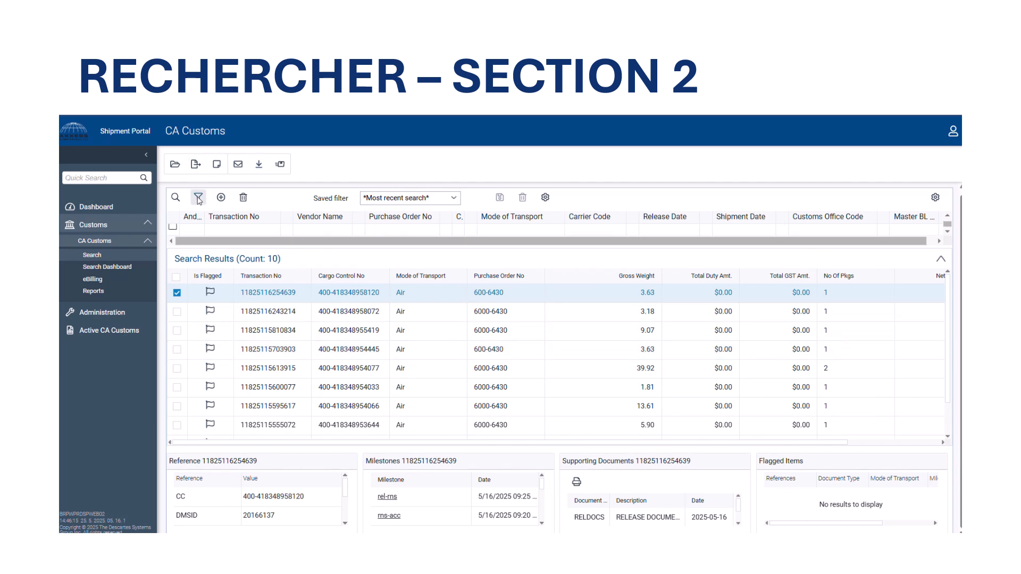
pyautogui.click(175, 199)
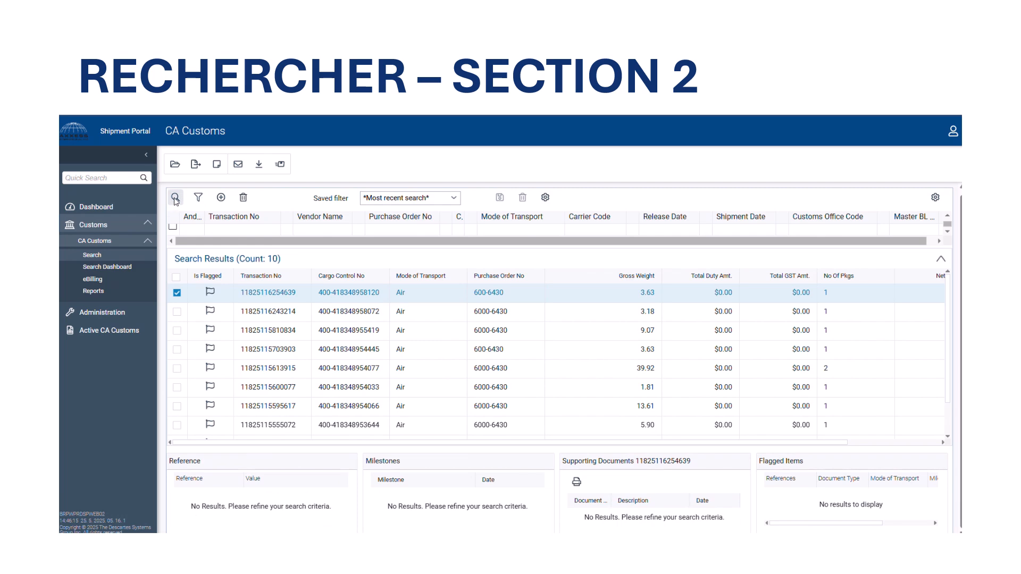
pyautogui.click(175, 198)
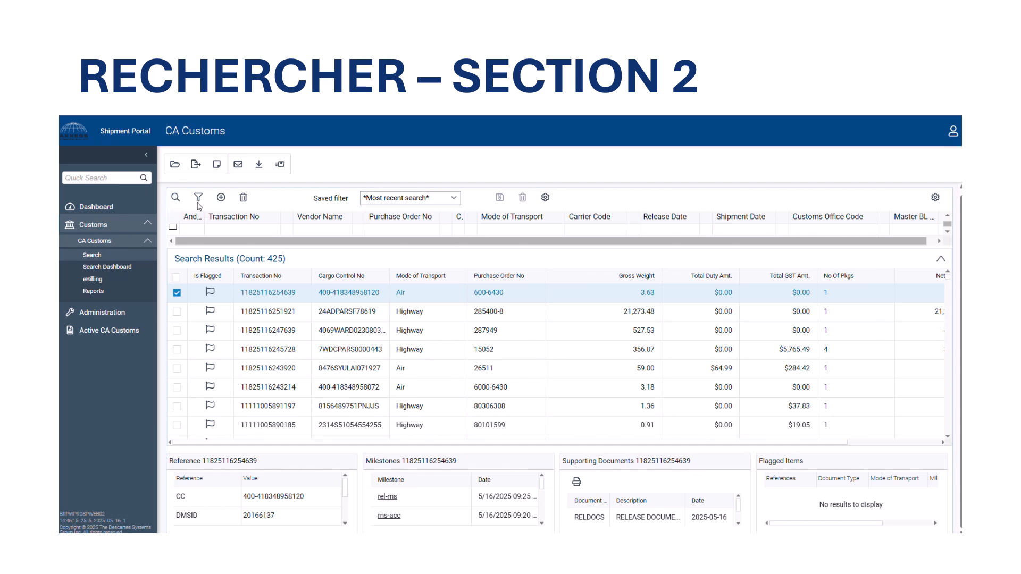
# Enter 600 as the Purchase Order No criterion again, with the Contains operator.
pyautogui.click(389, 228)
pyautogui.write('600')
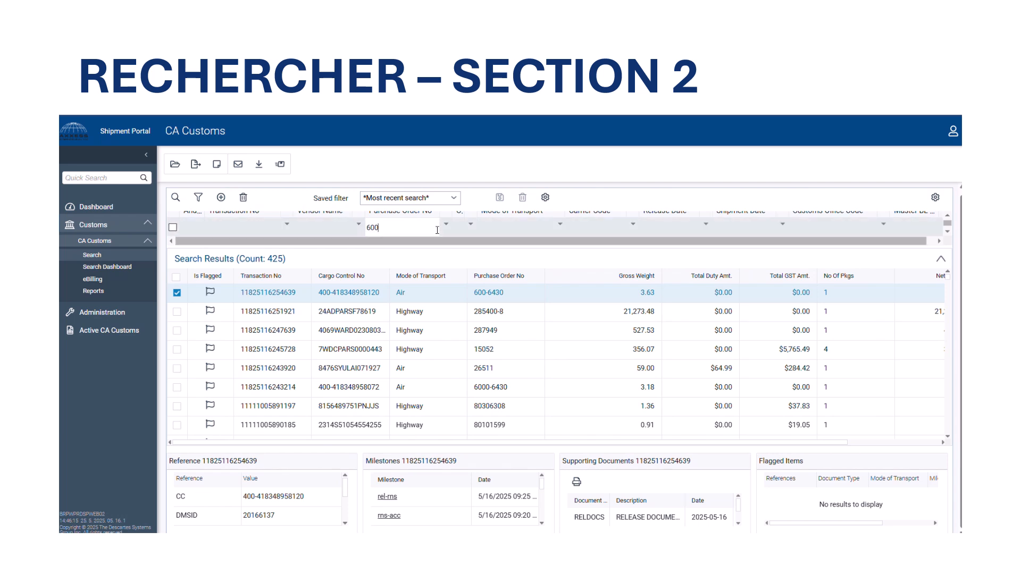
pyautogui.click(446, 228)
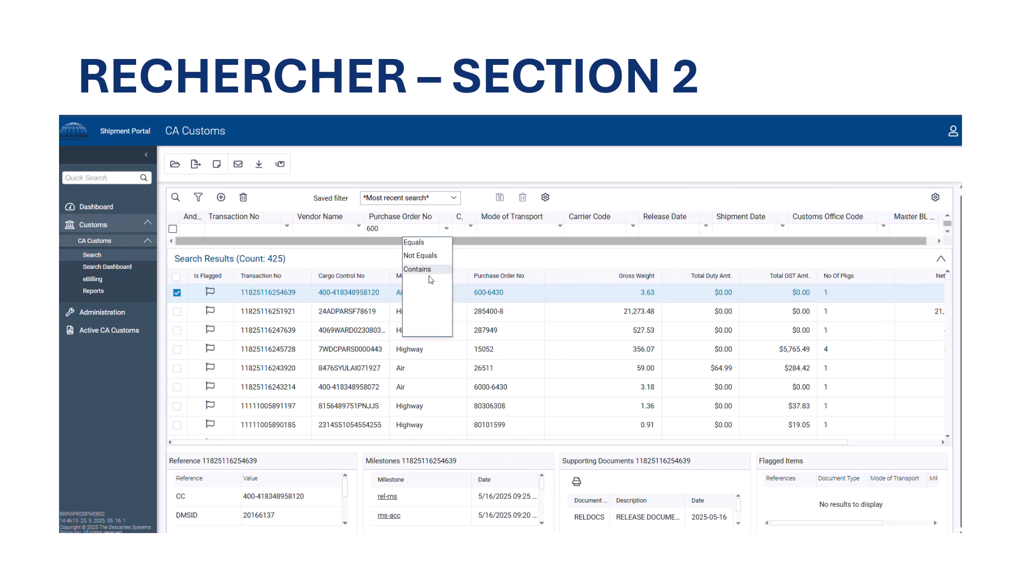
pyautogui.click(428, 270)
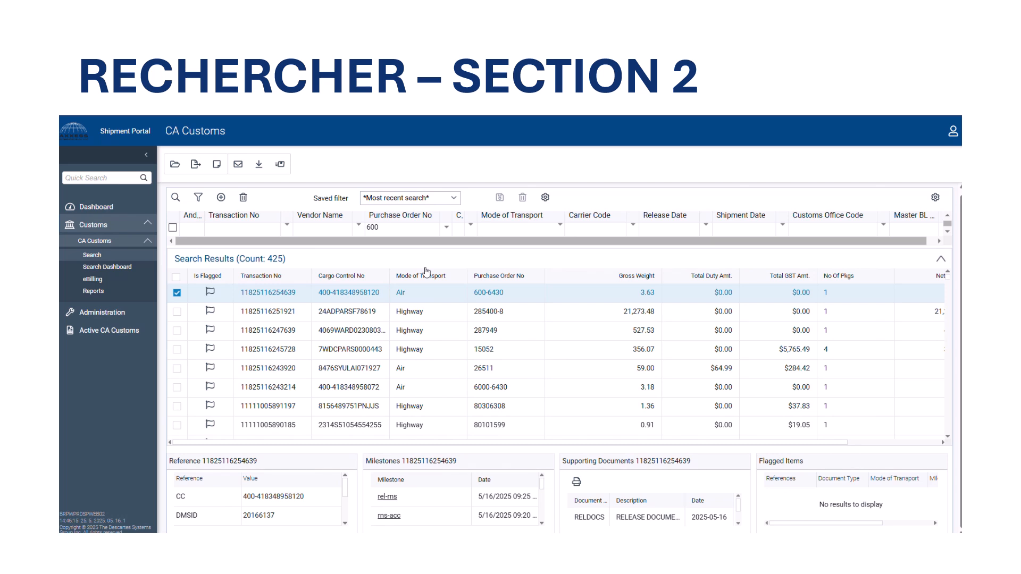
# Add a second criteria row to the filter and set its logical operator to Or.
pyautogui.click(221, 197)
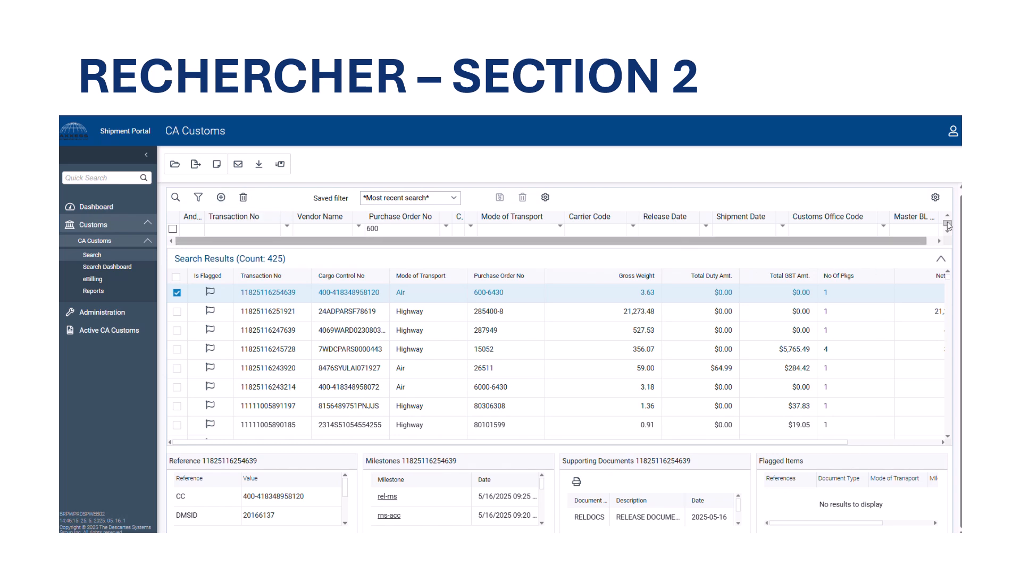
pyautogui.click(948, 233)
pyautogui.click(192, 235)
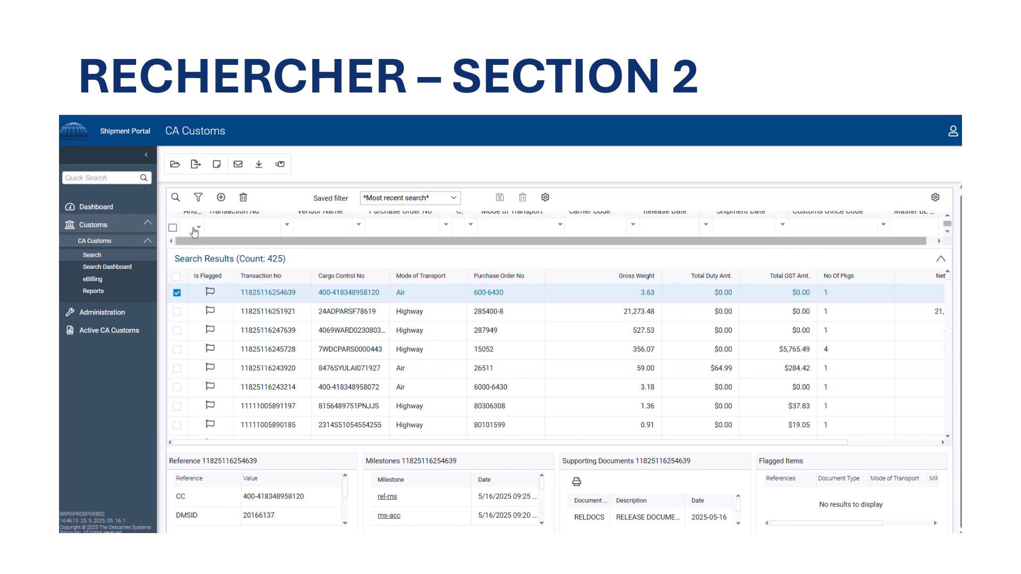
pyautogui.click(200, 235)
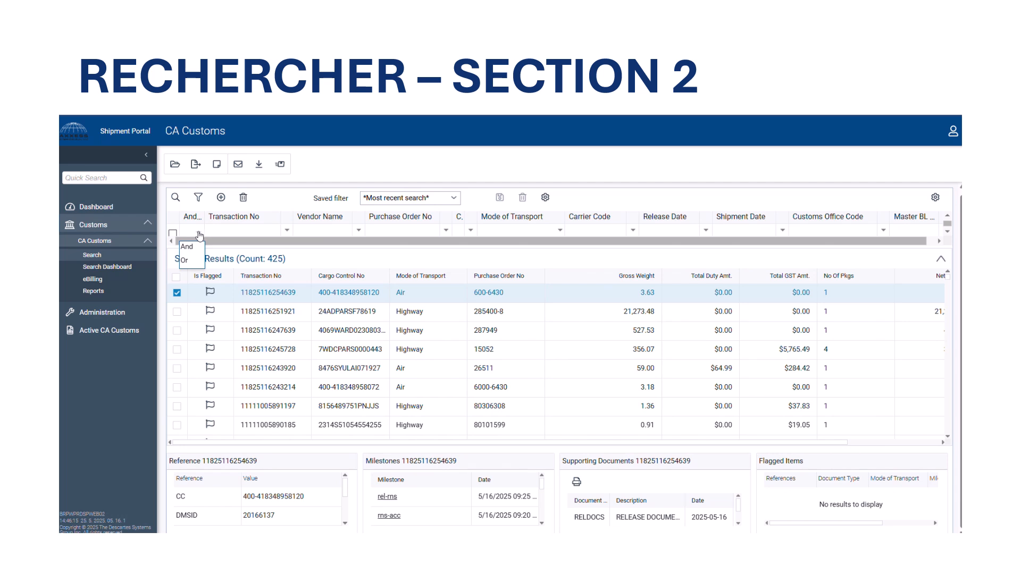
pyautogui.click(187, 261)
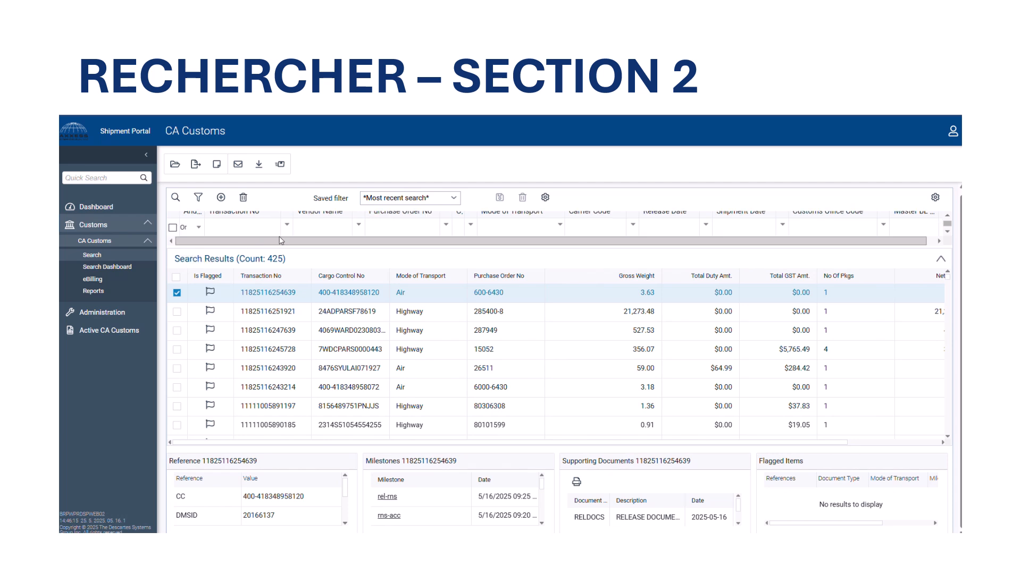
# Enter 801 as the Purchase Order No criterion in the Or row with the Contains operator and run the search.
pyautogui.click(390, 225)
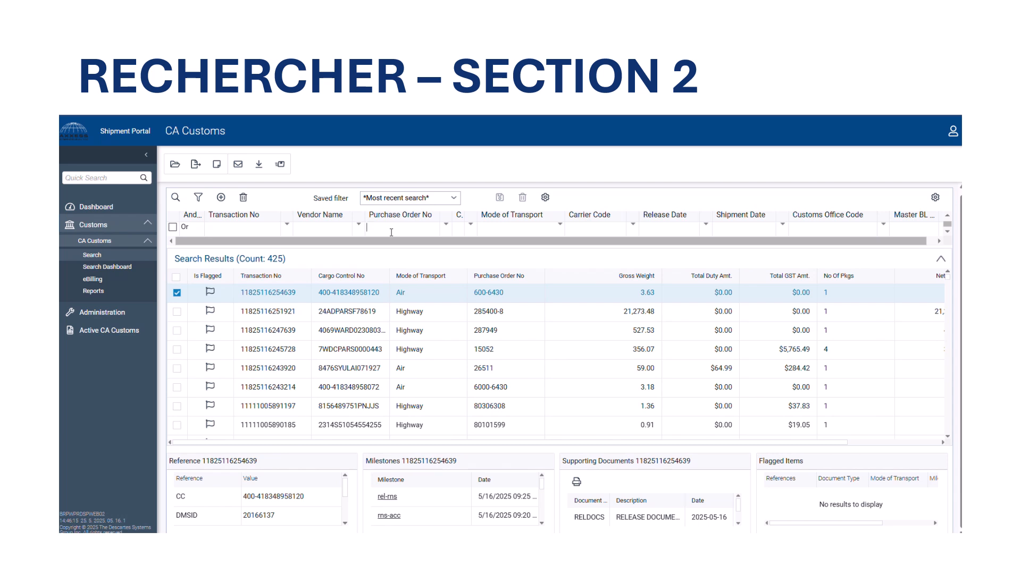
pyautogui.write('801')
pyautogui.click(447, 235)
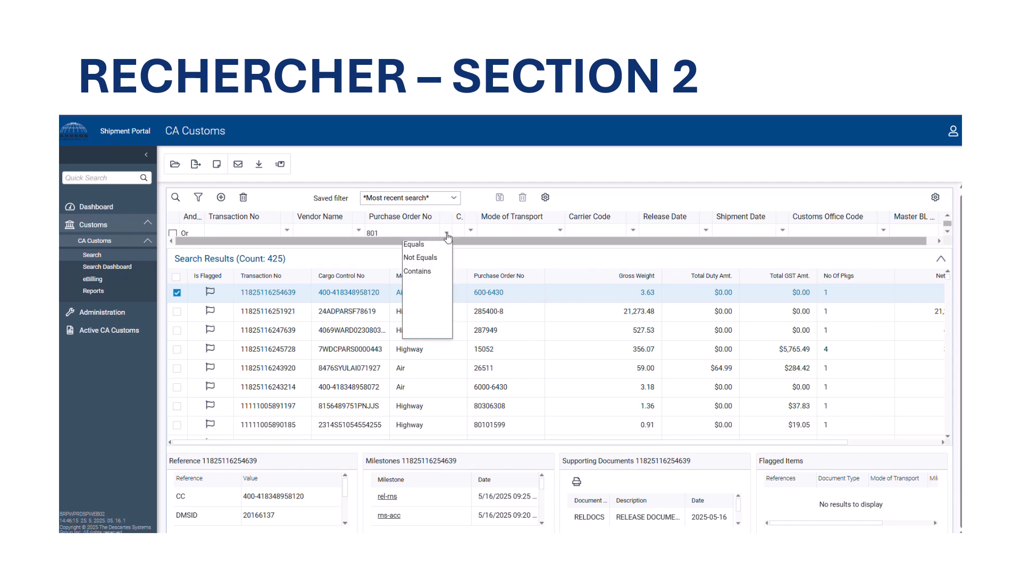
pyautogui.click(419, 275)
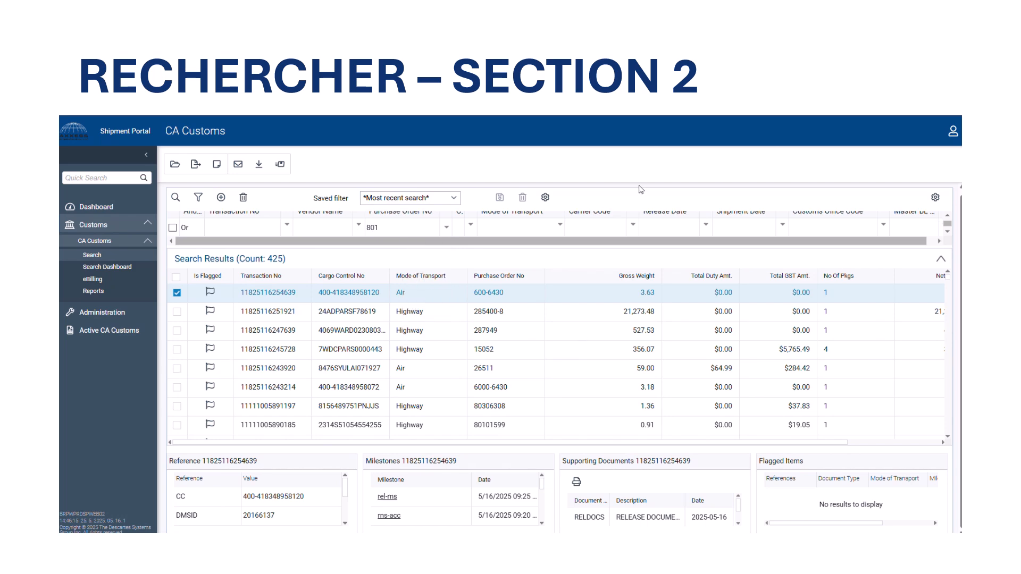
pyautogui.click(175, 199)
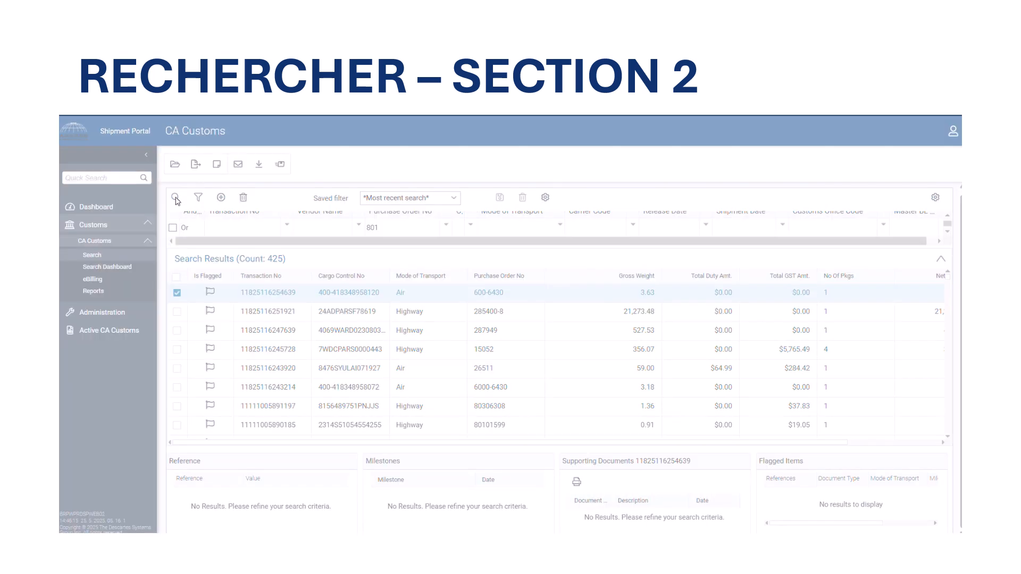
pyautogui.click(176, 198)
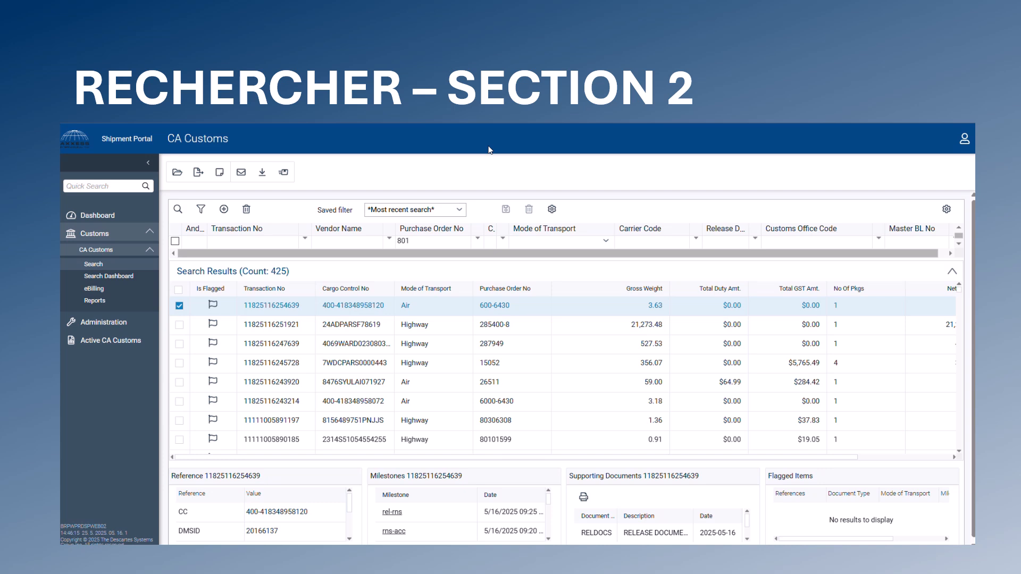
# Delete the filter criteria row that contains Purchase Order No 801.
pyautogui.click(175, 242)
pyautogui.click(246, 209)
# Set the Release Date criterion to Last Month and run the search.
pyautogui.click(743, 243)
pyautogui.click(743, 243)
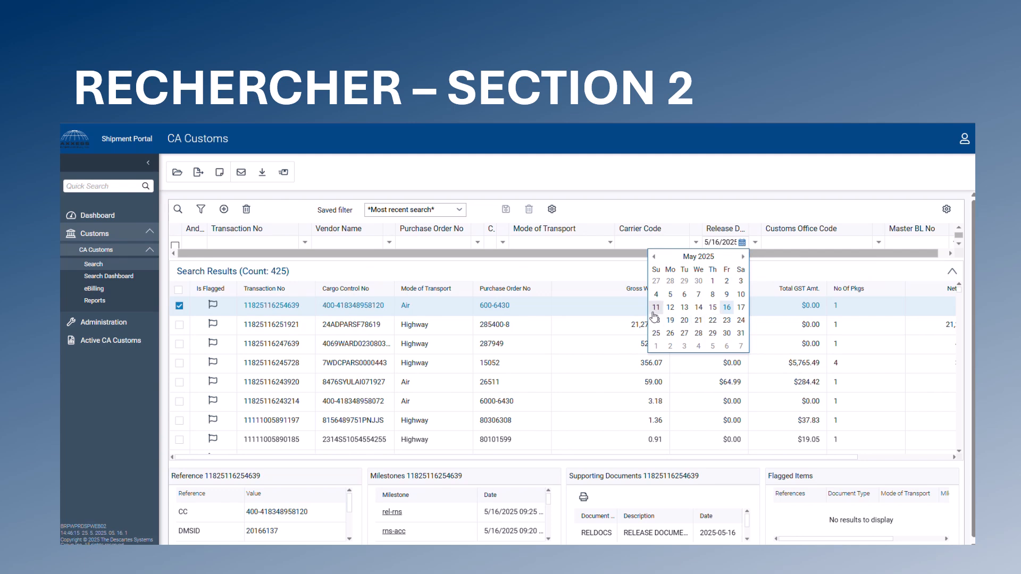
pyautogui.click(756, 245)
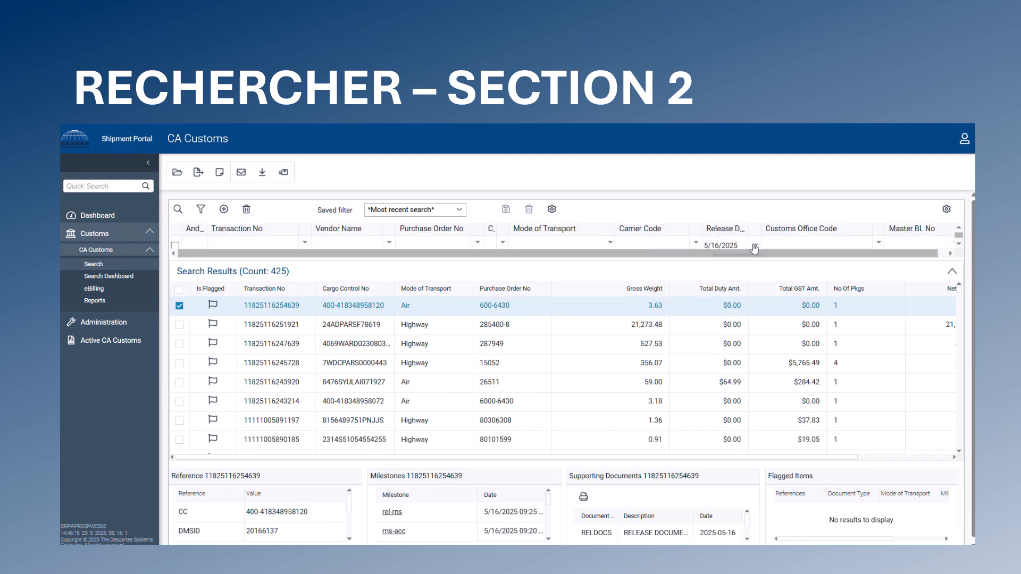
pyautogui.moveTo(757, 281); pyautogui.dragTo(759, 311)
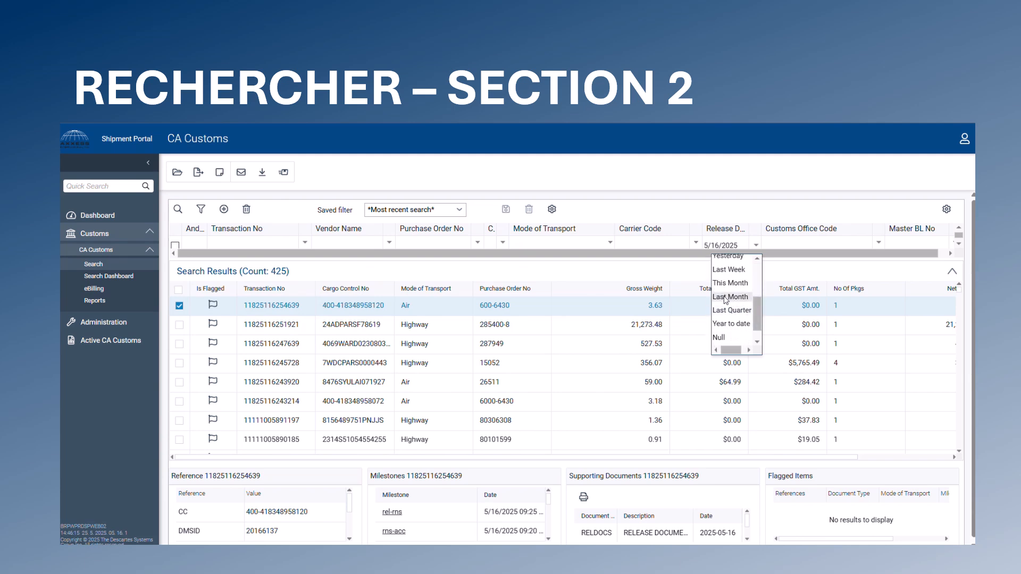
pyautogui.click(728, 297)
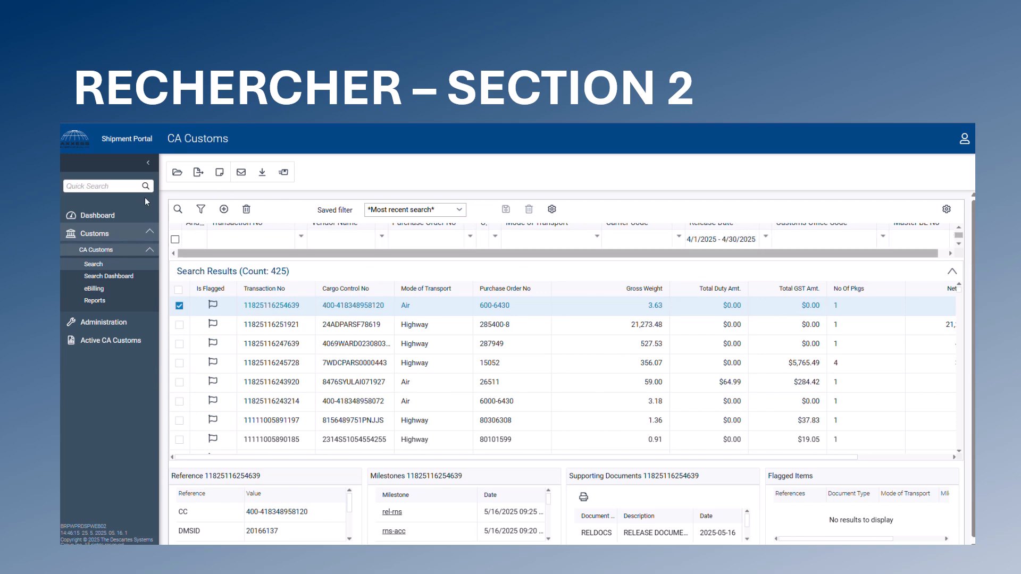
pyautogui.click(178, 209)
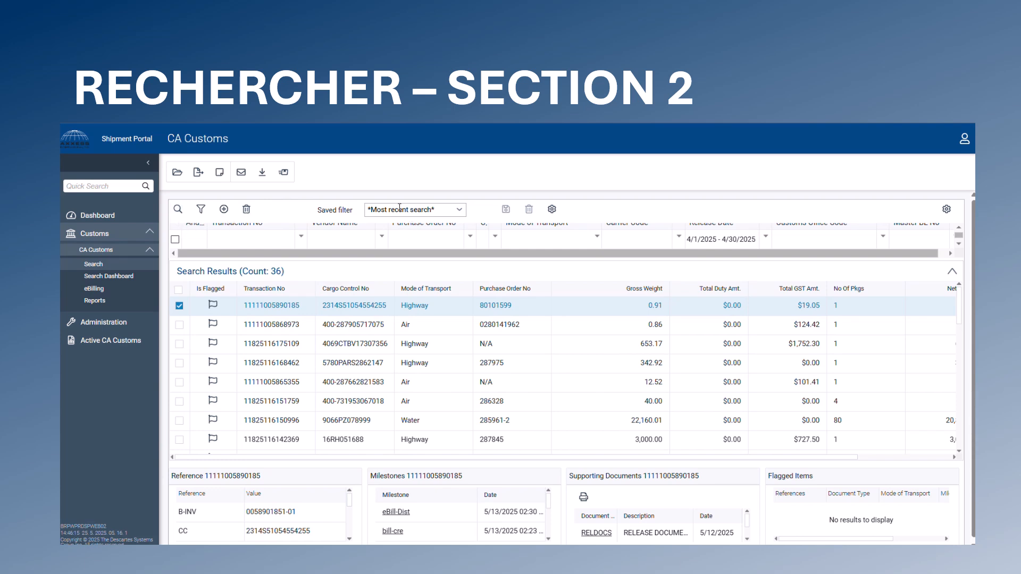
# Save the current filter criteria as a saved filter named MOIS DERNIER.
pyautogui.click(373, 212)
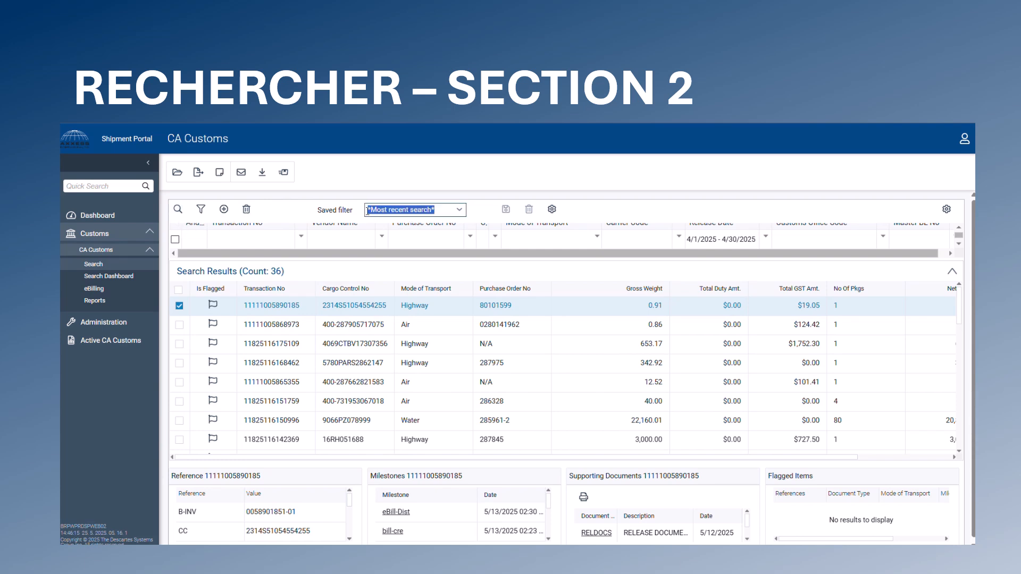
pyautogui.write('m')
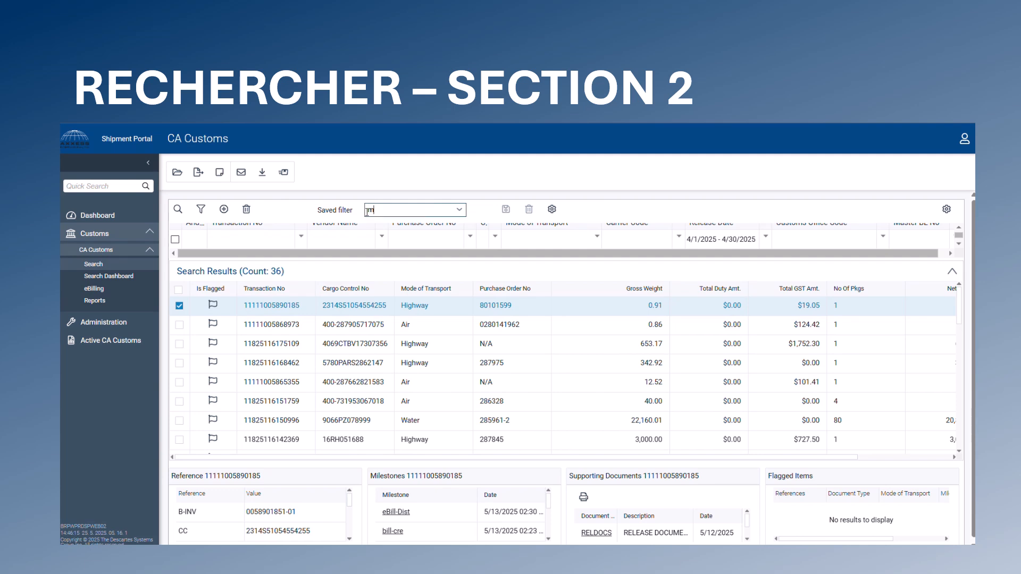
pyautogui.write('OlIS DERNIE')
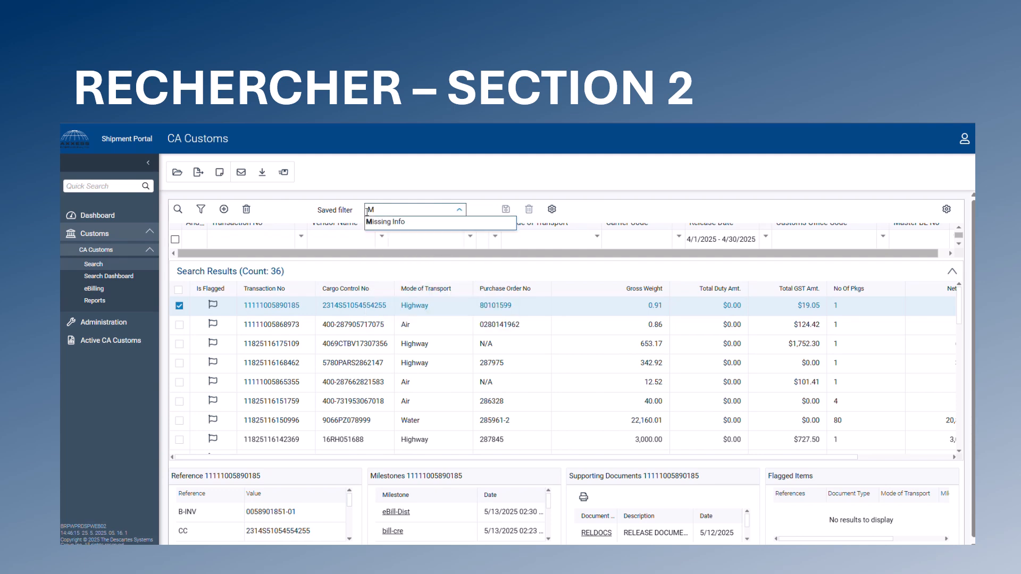
pyautogui.write('R')
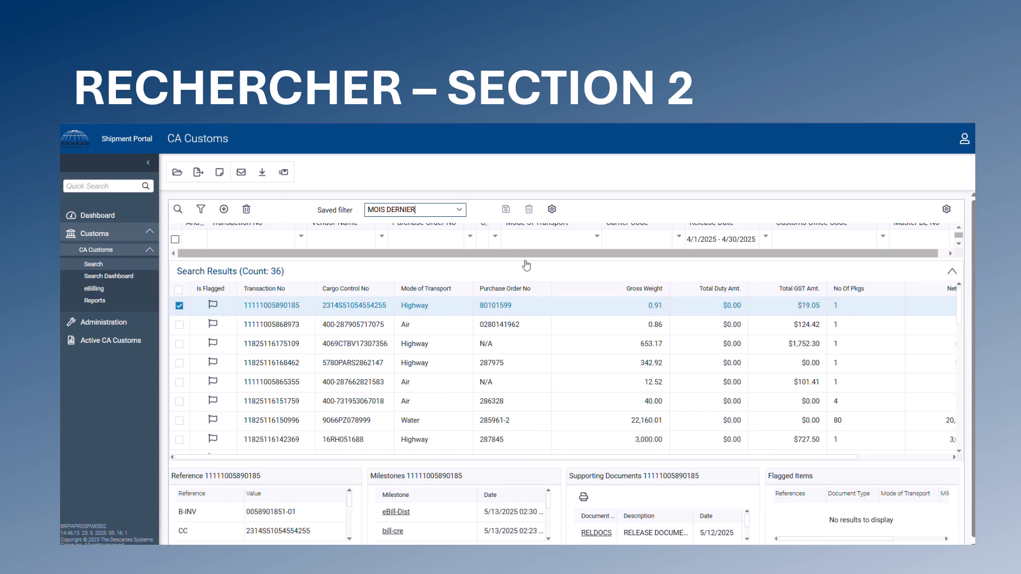
pyautogui.click(505, 212)
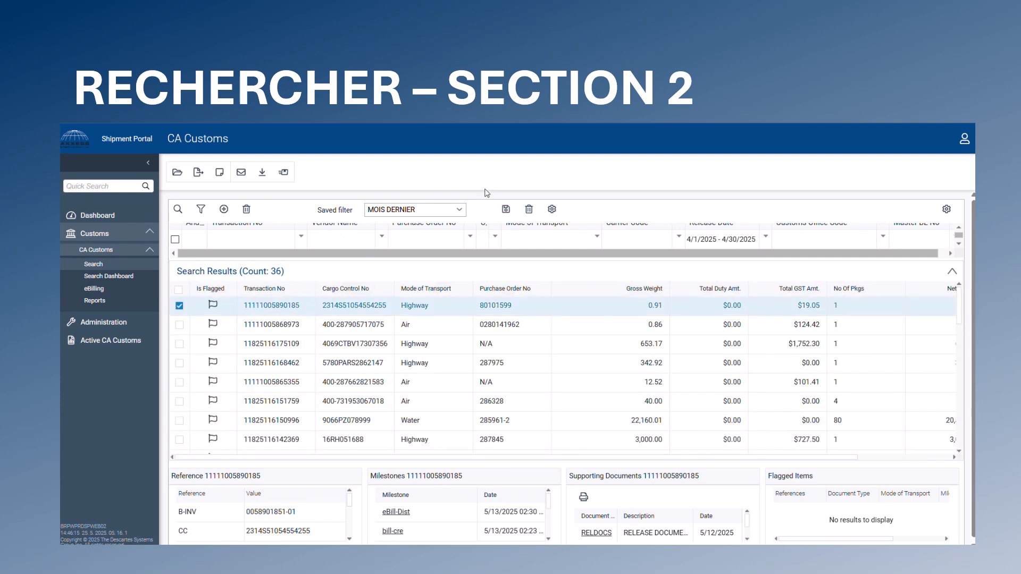
# Select the MOIS DERNIER saved filter, delete it, and check the list of remaining saved filters.
pyautogui.click(458, 211)
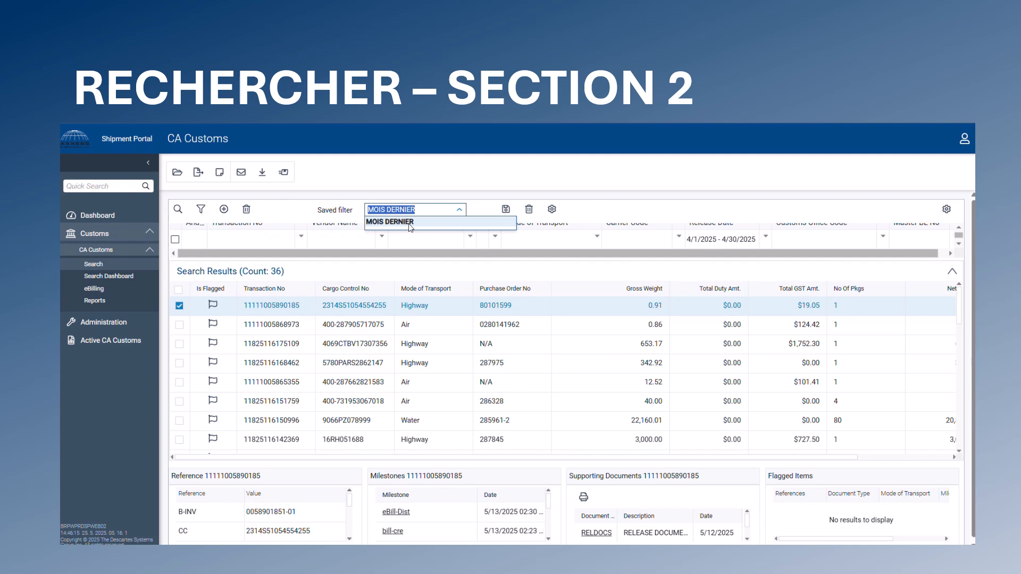
pyautogui.click(411, 223)
pyautogui.click(530, 213)
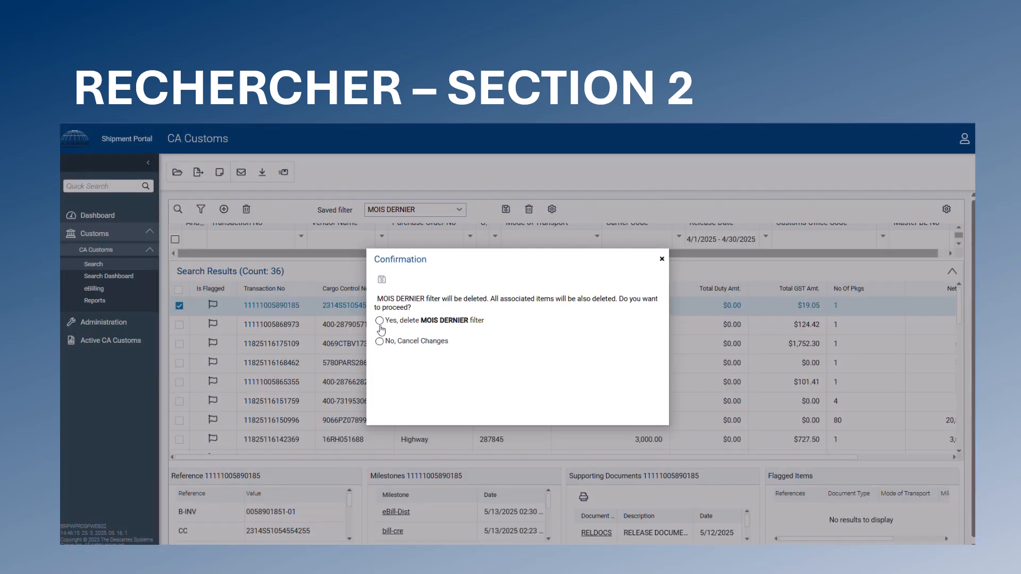
pyautogui.click(379, 320)
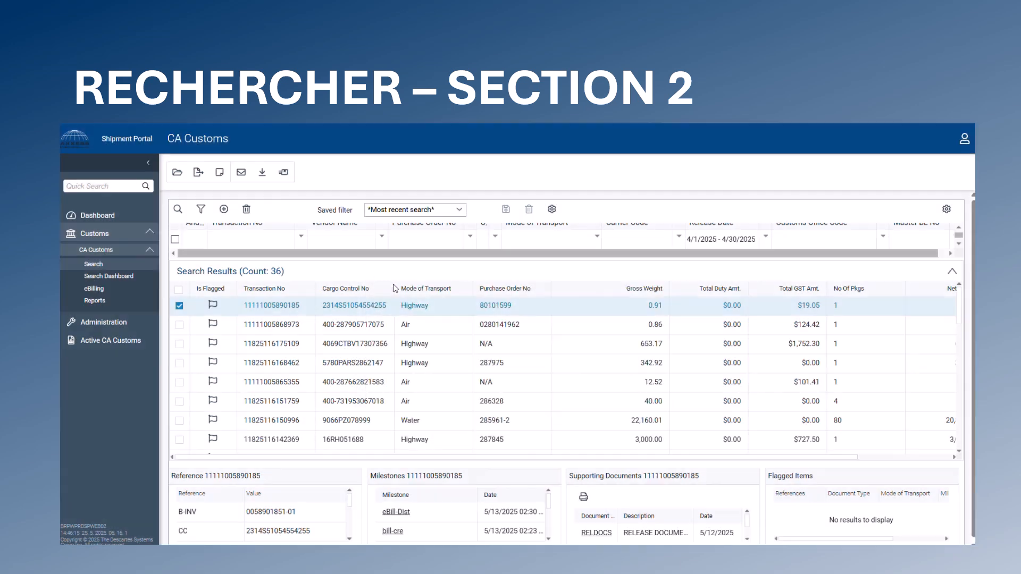
pyautogui.click(456, 209)
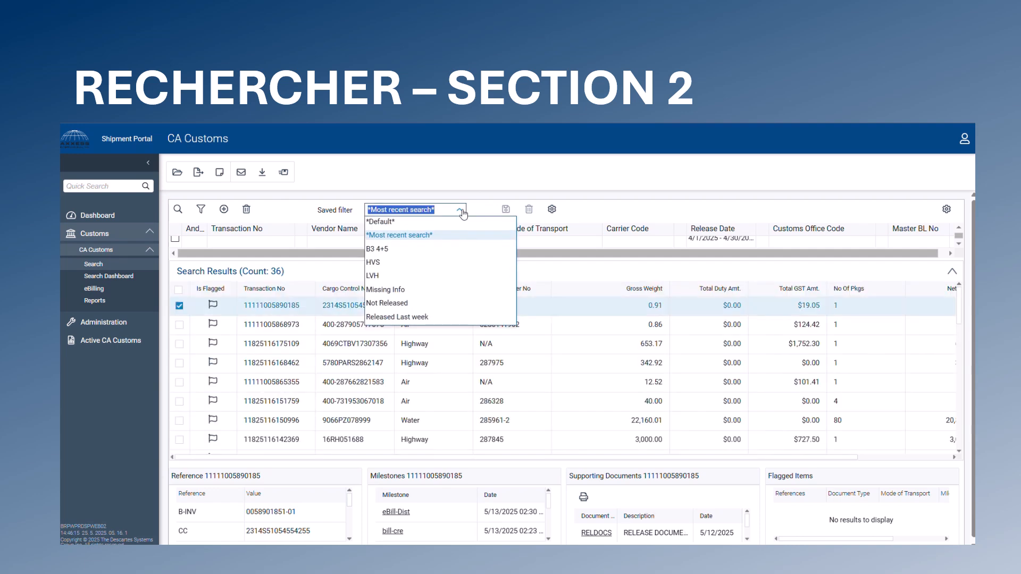
pyautogui.click(461, 211)
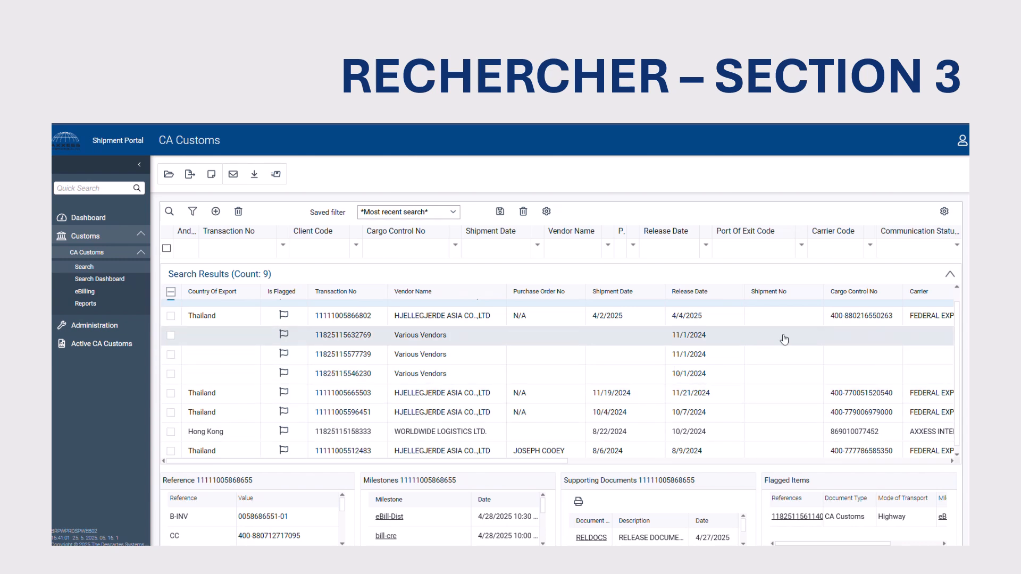
# Customize the search results grid by removing the Customs Office Code column and adding the UOM column.
pyautogui.click(944, 211)
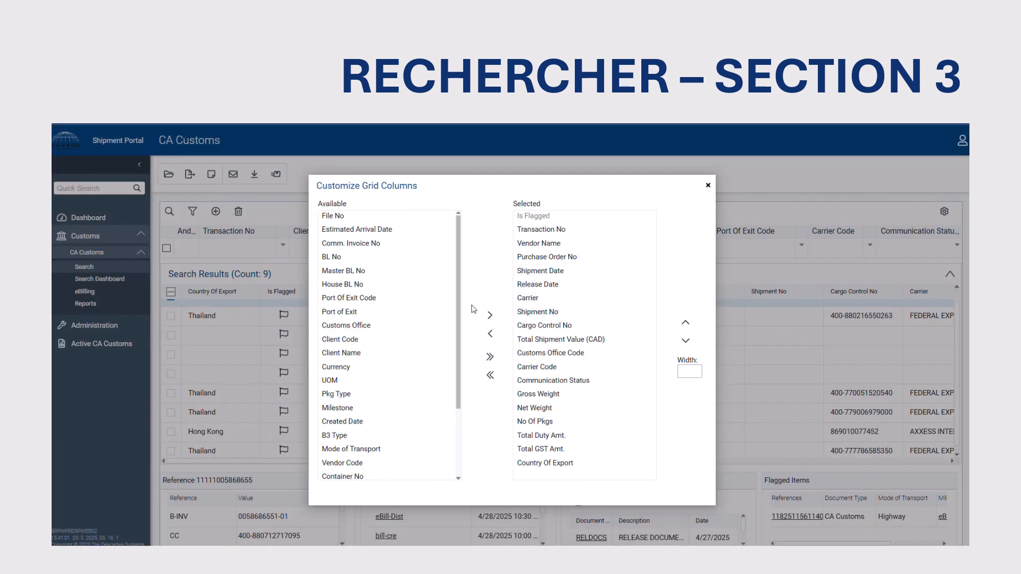
pyautogui.click(543, 353)
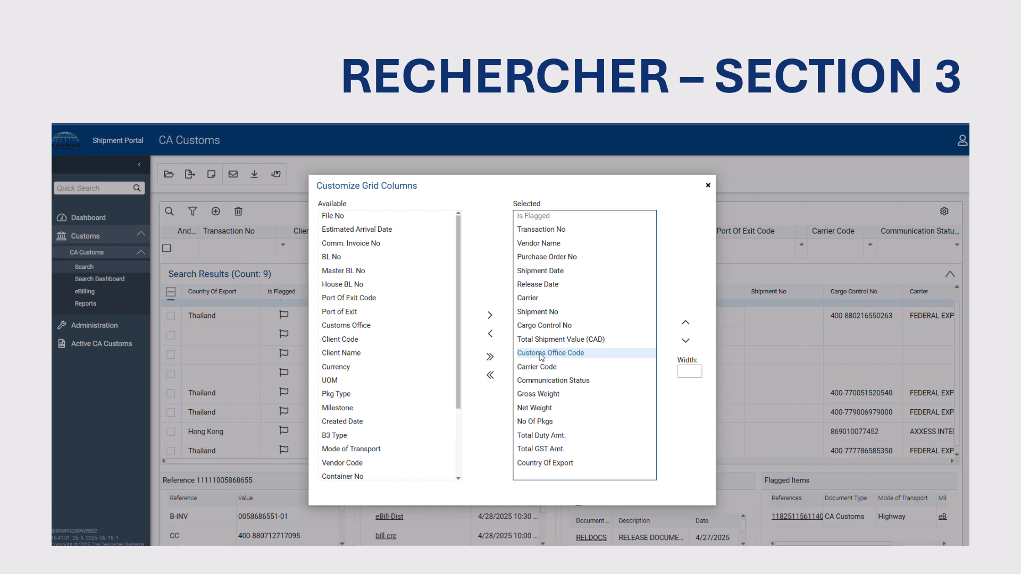
pyautogui.click(490, 335)
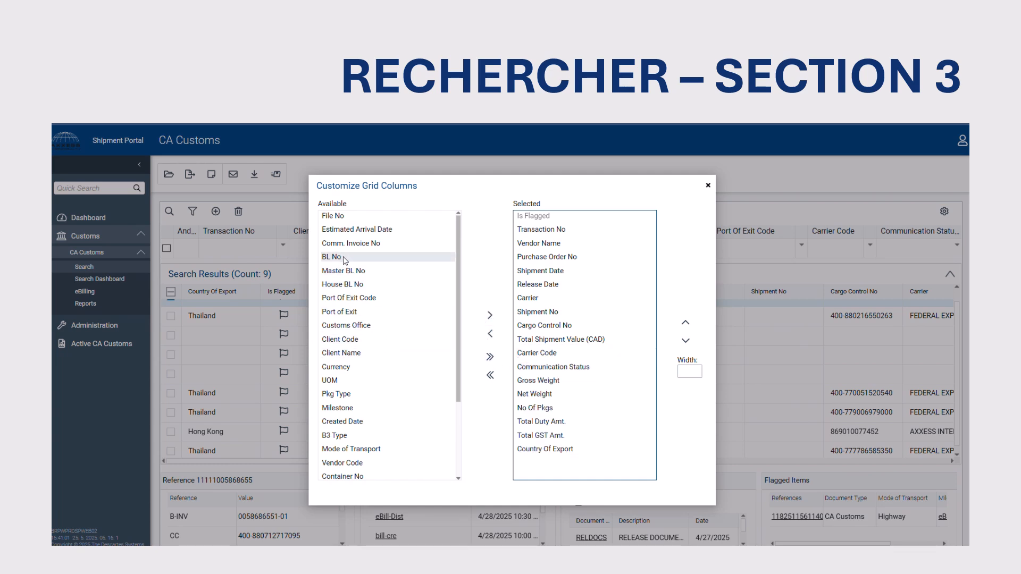
pyautogui.click(336, 380)
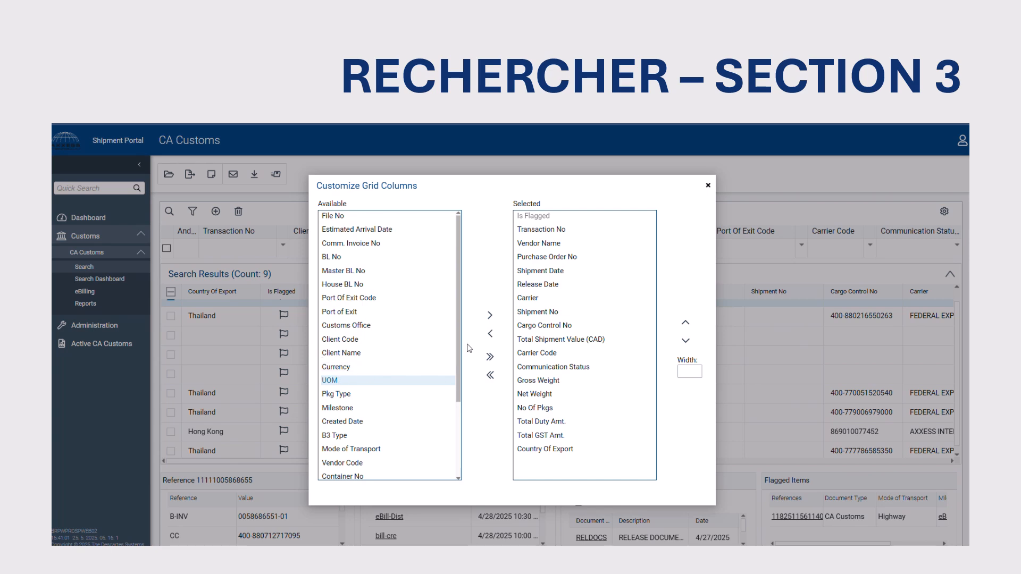
pyautogui.click(490, 318)
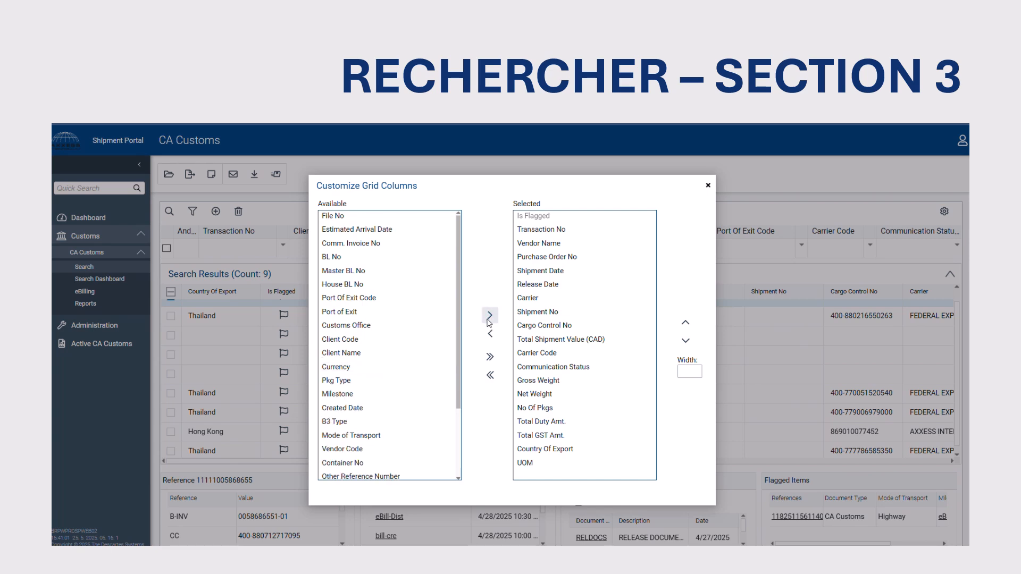
# Move the Cargo Control No column up two places, above Carrier, and close the grid column customization.
pyautogui.click(553, 325)
pyautogui.doubleClick(685, 323)
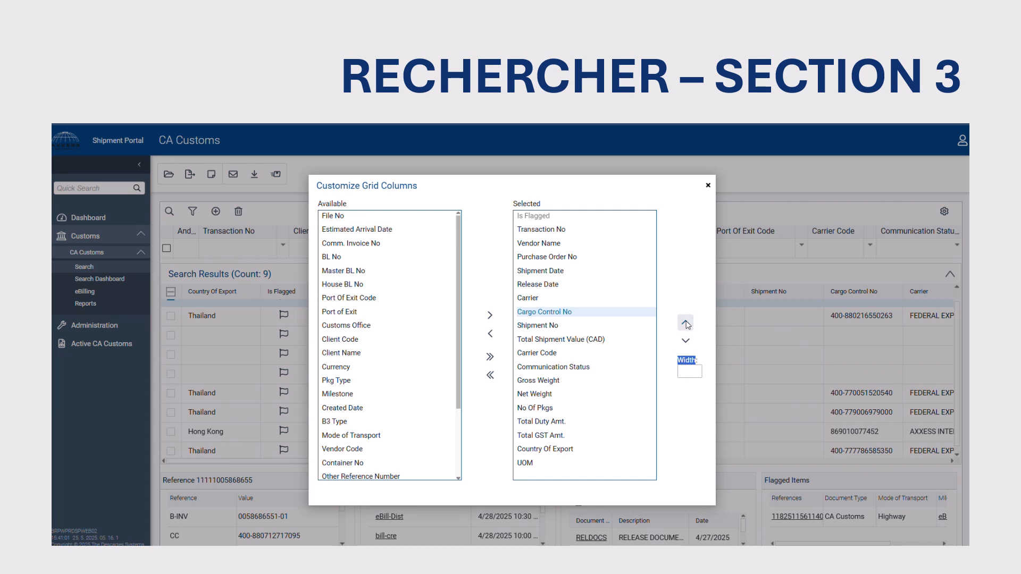
pyautogui.click(685, 323)
pyautogui.click(686, 374)
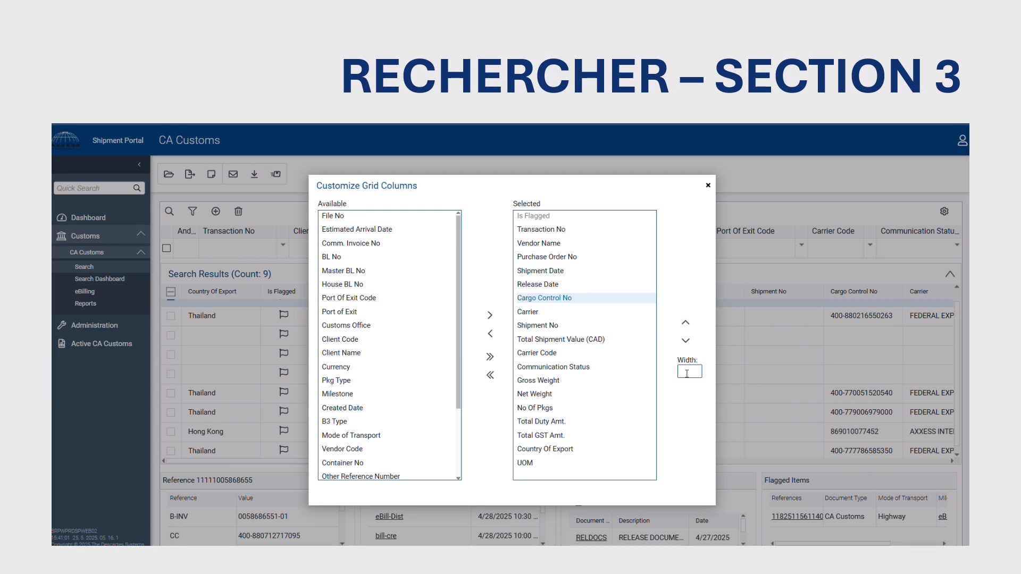
pyautogui.click(708, 186)
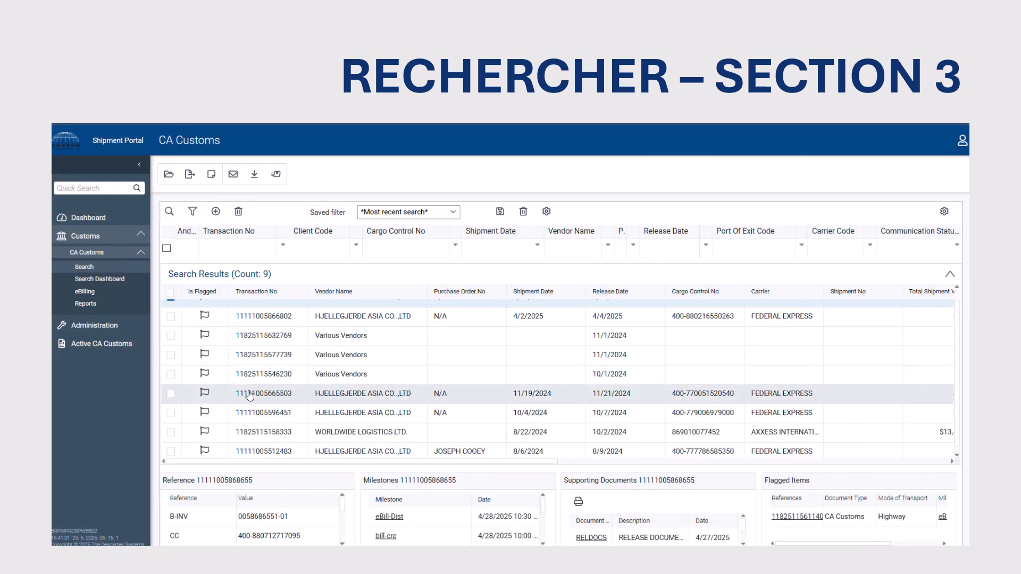
# Select the WORLDWIDE LOGISTICS LTD. shipment, and switch the selection of all search results on and off.
pyautogui.click(171, 432)
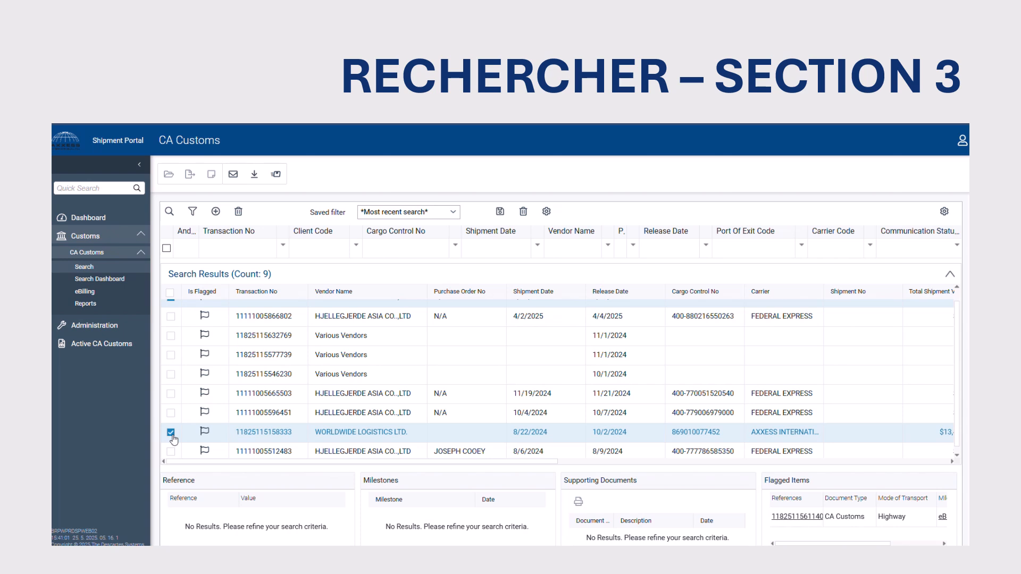
pyautogui.click(171, 293)
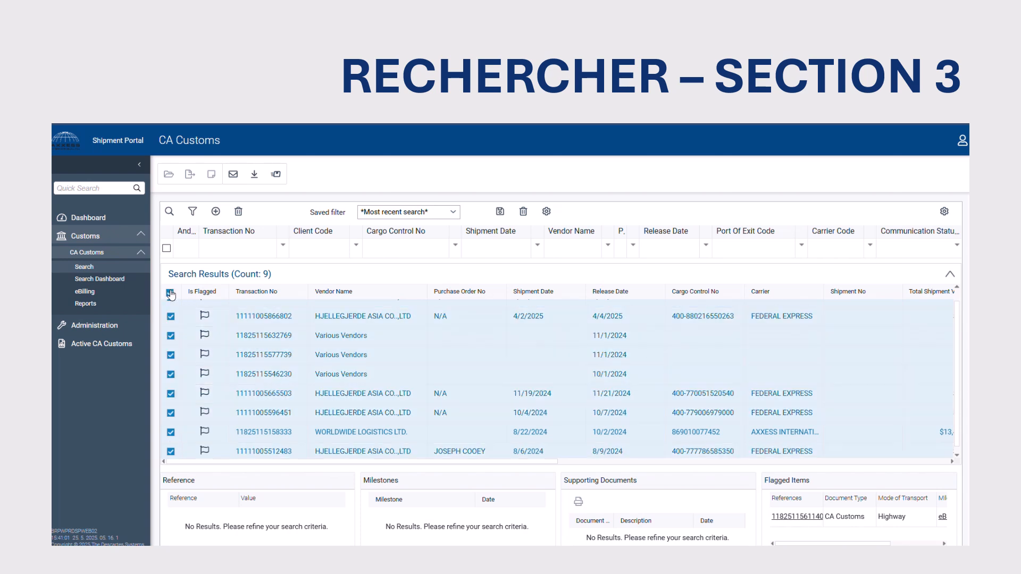
pyautogui.click(170, 294)
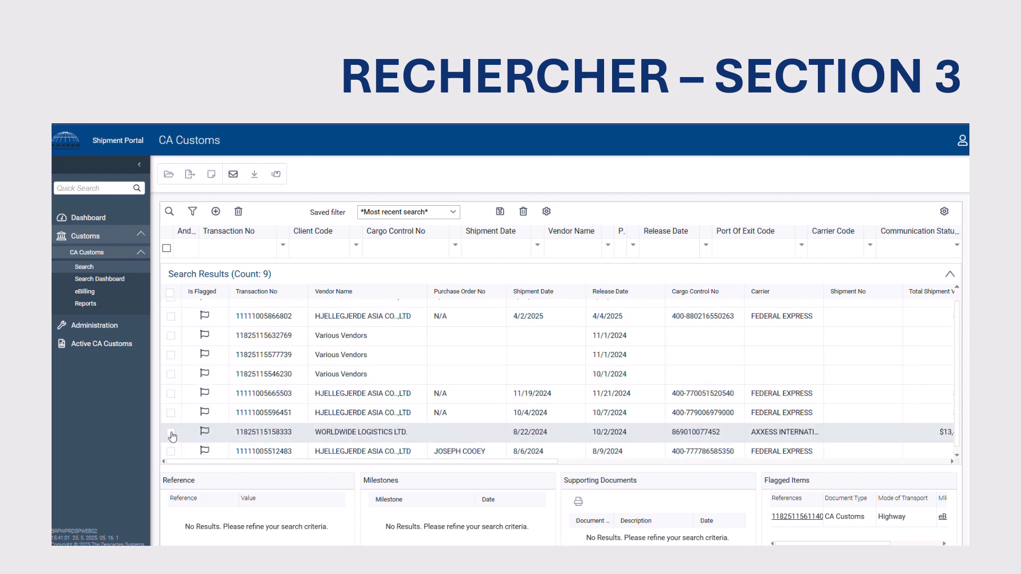
# Select the WORLDWIDE LOGISTICS LTD. shipment, open its entry details, and review the header and dates down to the CCI headers.
pyautogui.click(170, 432)
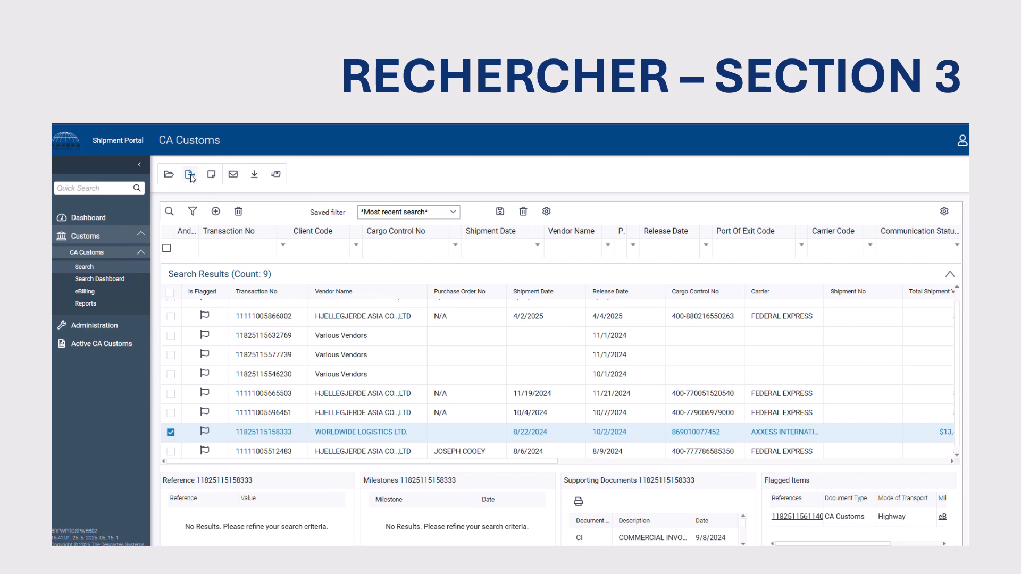
pyautogui.click(190, 174)
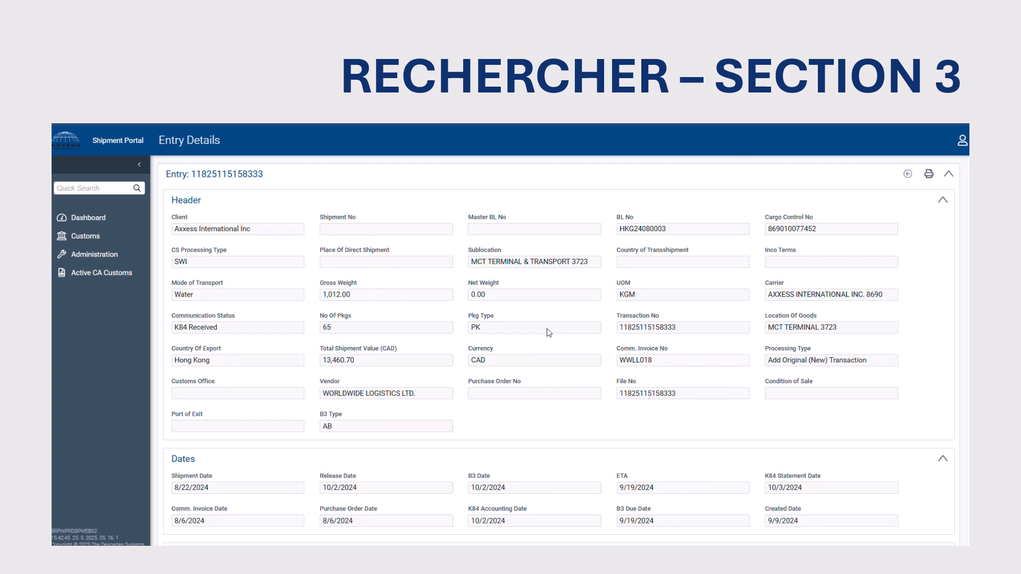
pyautogui.scroll(-3, 549, 332)
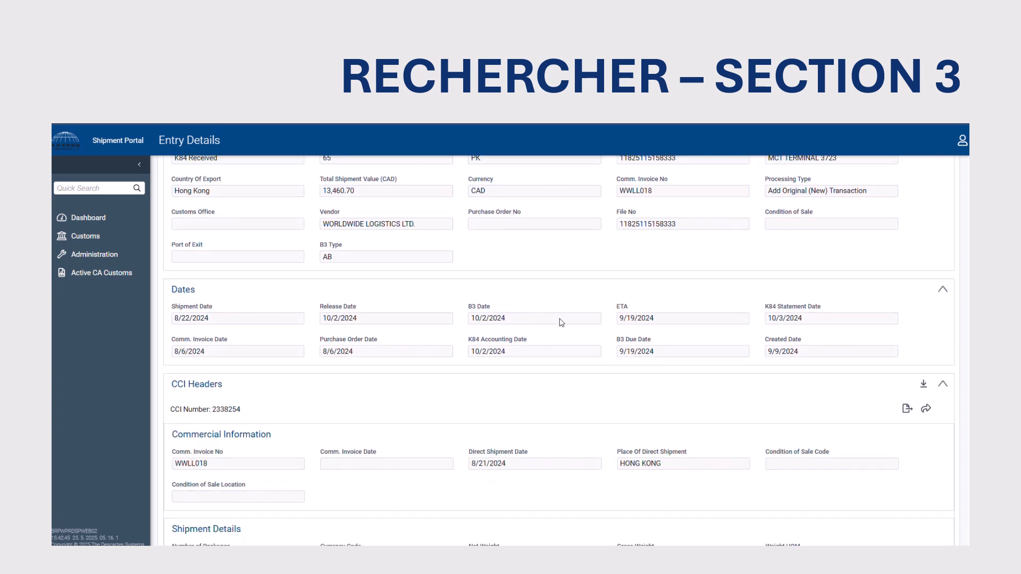
pyautogui.scroll(-2, 581, 317)
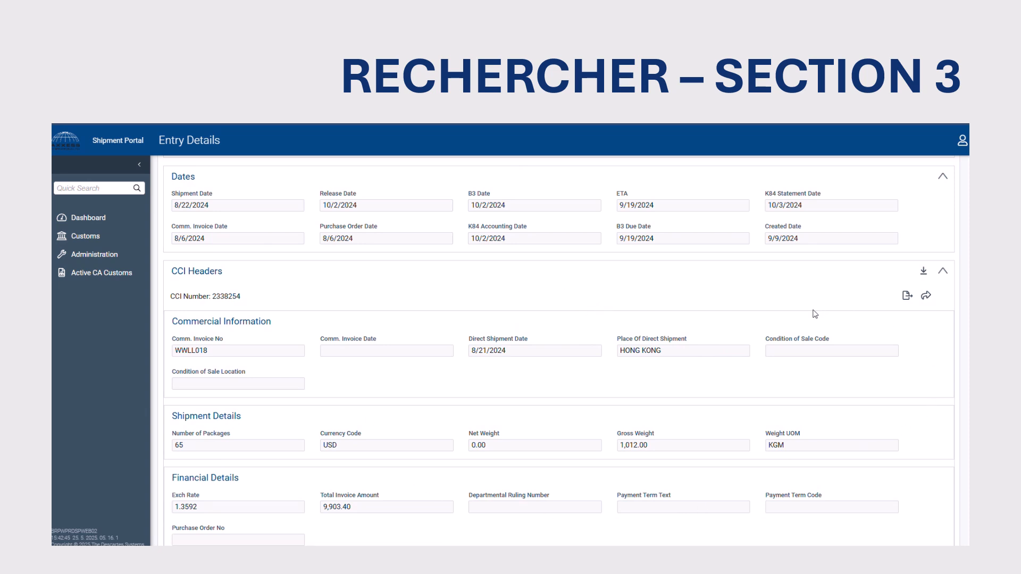
# View the CCI lines of the entry's commercial invoice, review the columns through to Quantity, and close the lines.
pyautogui.click(907, 297)
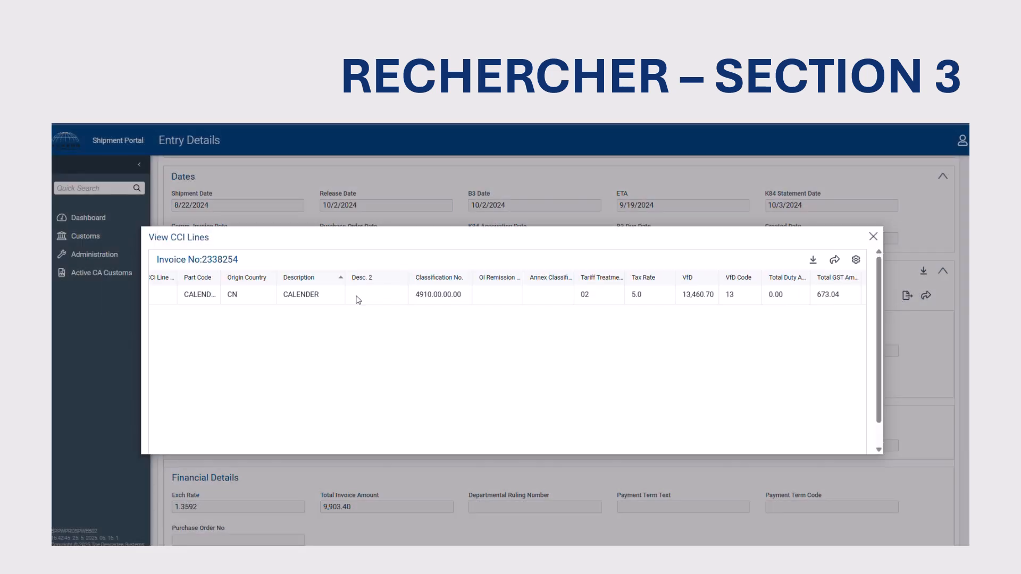
pyautogui.hscroll(2, 478, 295)
pyautogui.hscroll(1, 489, 298)
pyautogui.hscroll(4, 489, 296)
pyautogui.hscroll(1, 489, 297)
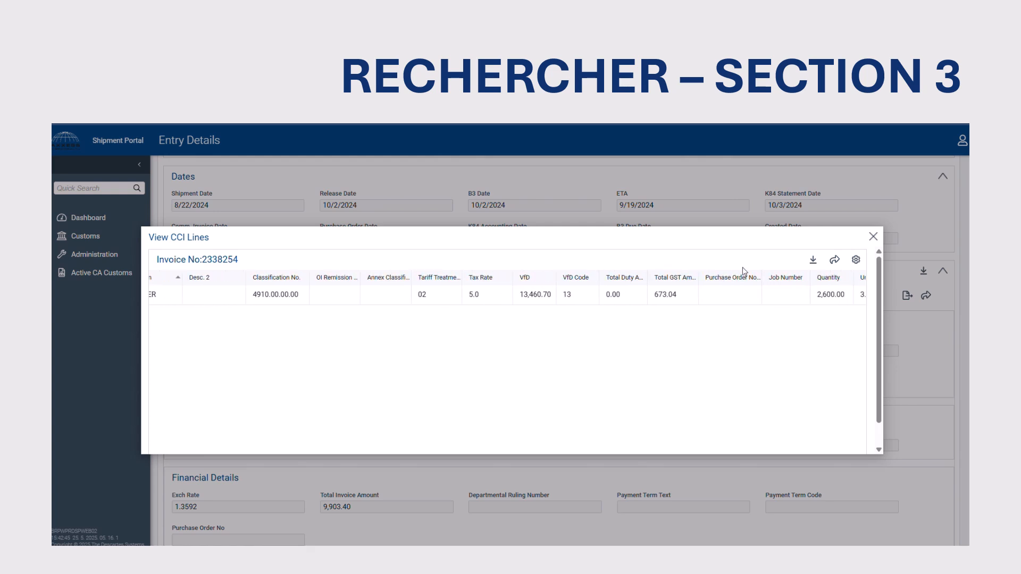
pyautogui.click(874, 237)
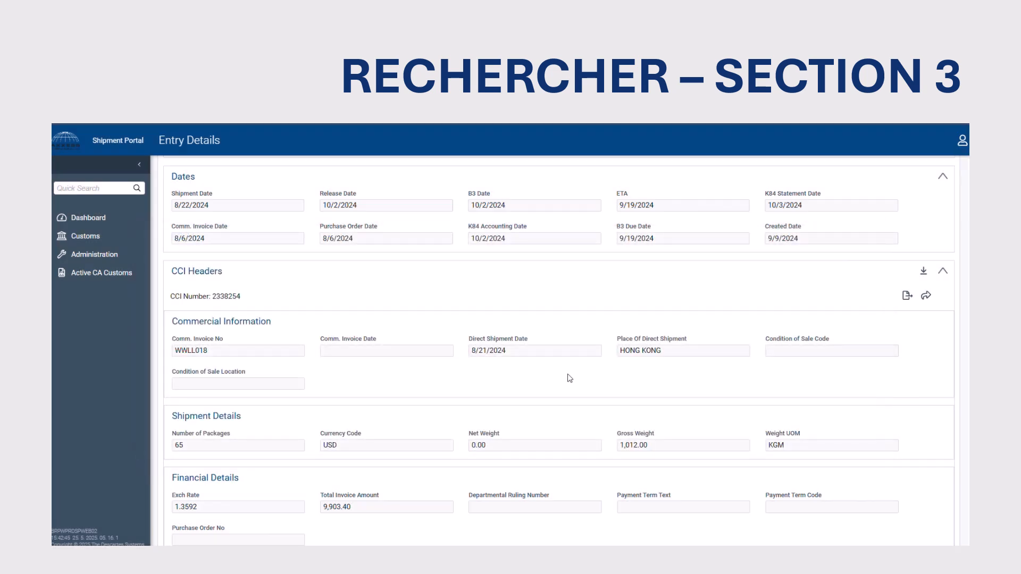
# Review the entry's milestones and open the RELDOCS release document package from the supporting documents.
pyautogui.scroll(-6, 569, 378)
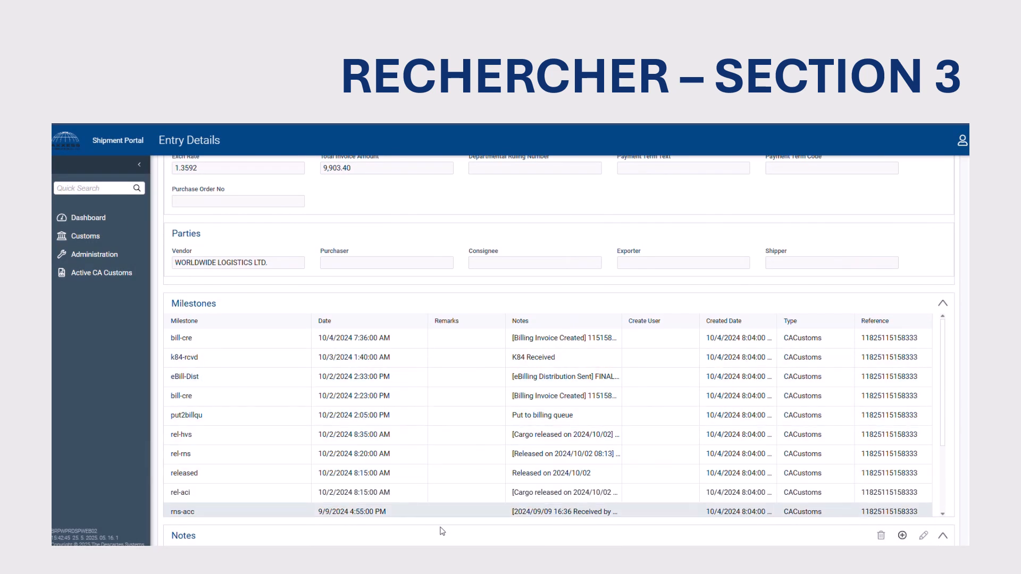
pyautogui.scroll(-6, 422, 422)
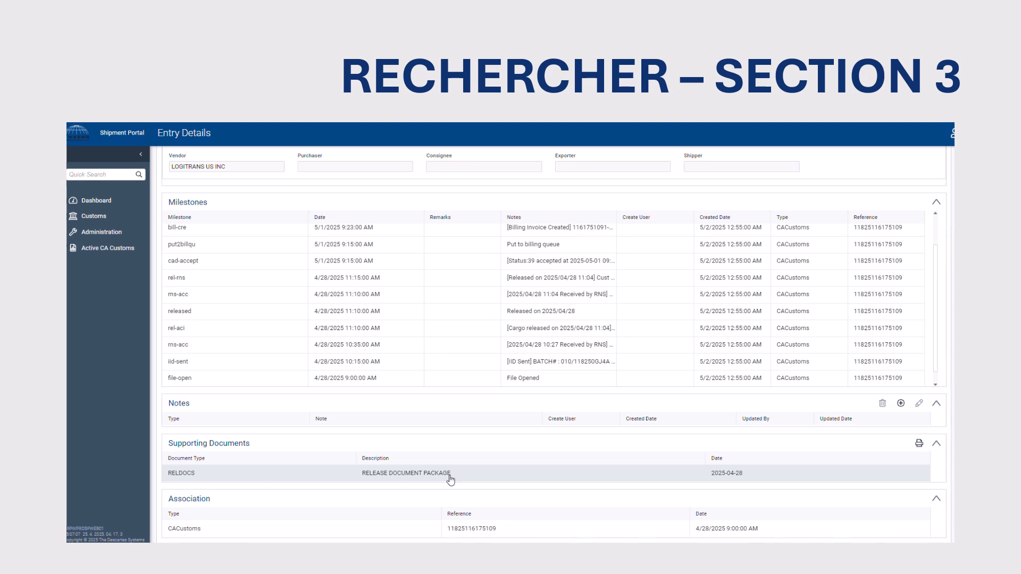
pyautogui.click(198, 476)
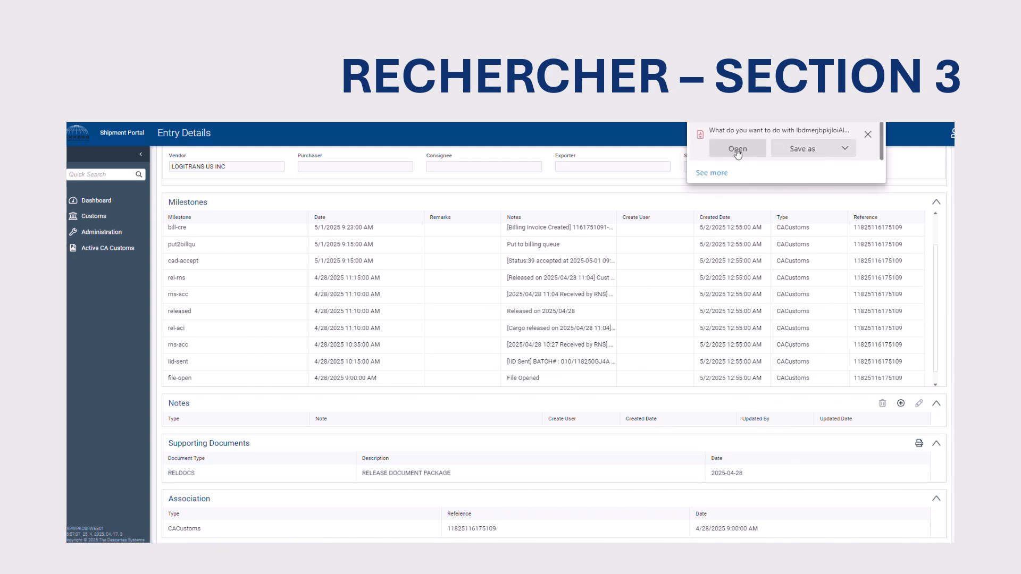
pyautogui.click(737, 151)
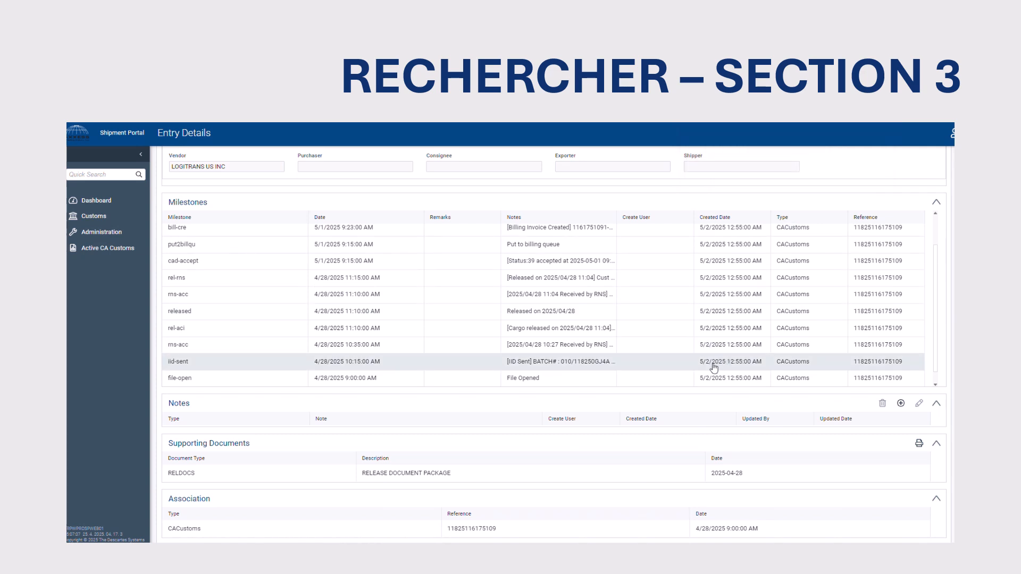
# Print the CAD Form from the entry's supporting documents and open the generated file.
pyautogui.click(919, 442)
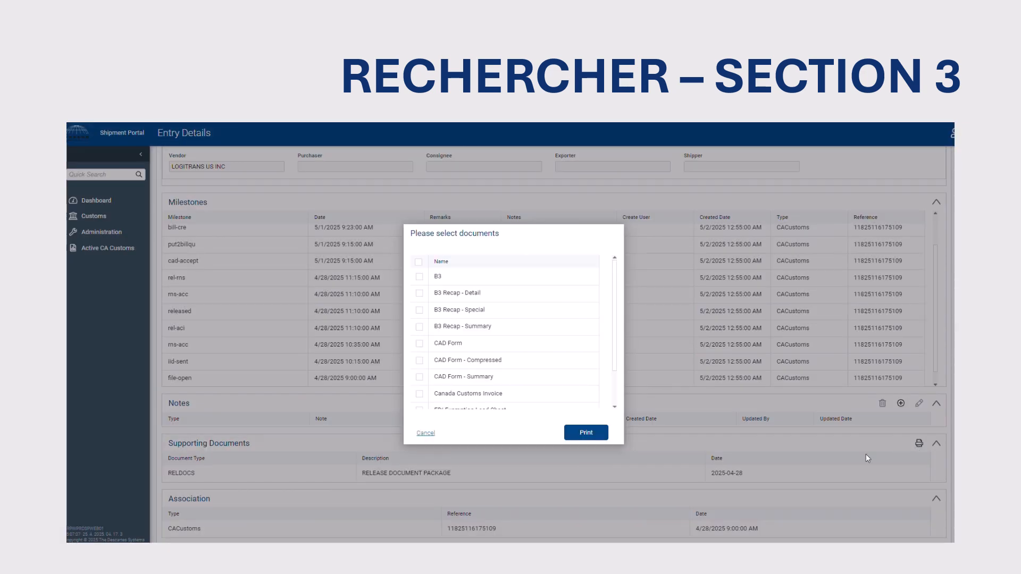
pyautogui.scroll(-1, 494, 346)
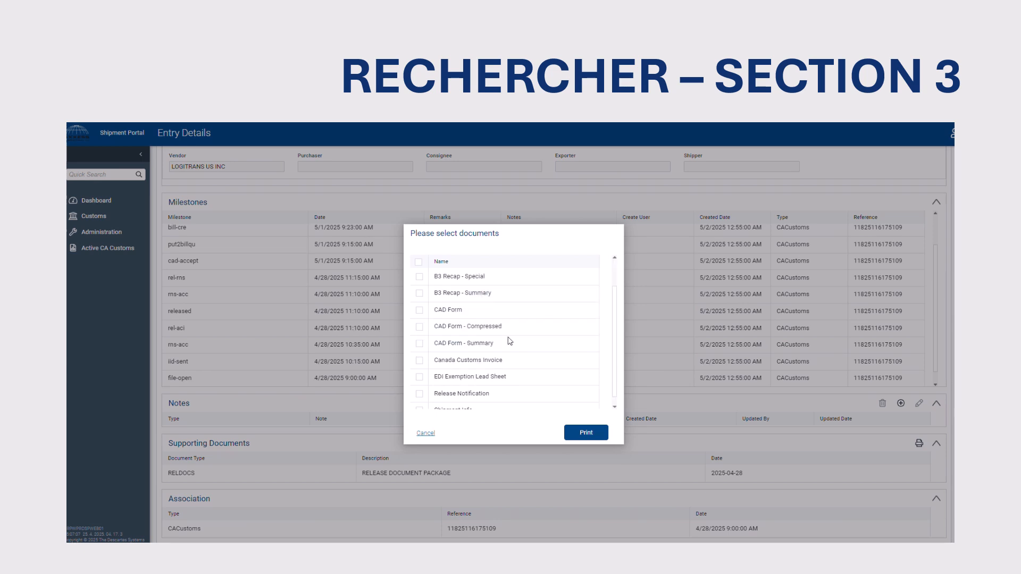
pyautogui.scroll(-1, 511, 341)
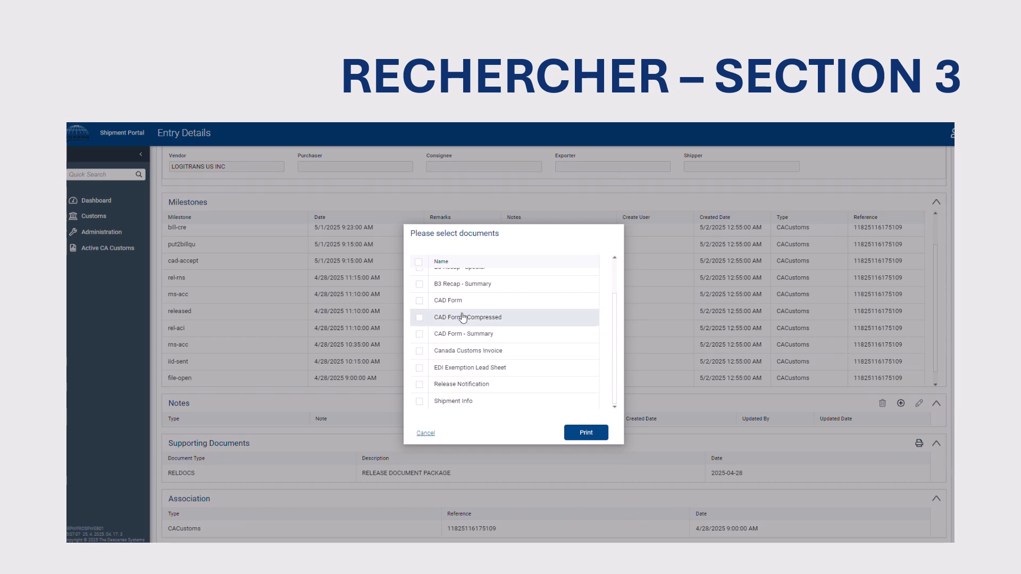
pyautogui.click(420, 302)
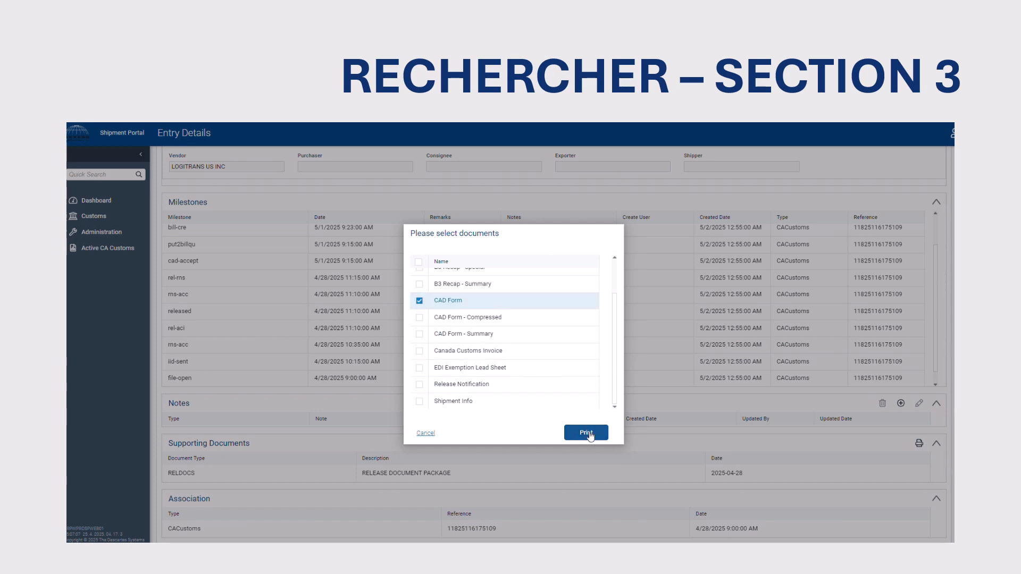
pyautogui.click(591, 433)
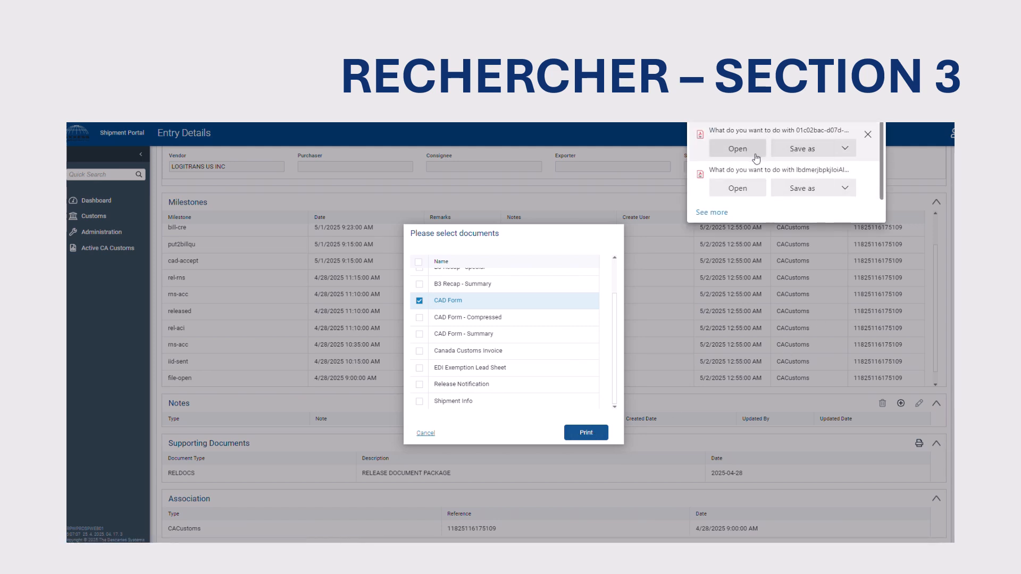
pyautogui.click(746, 145)
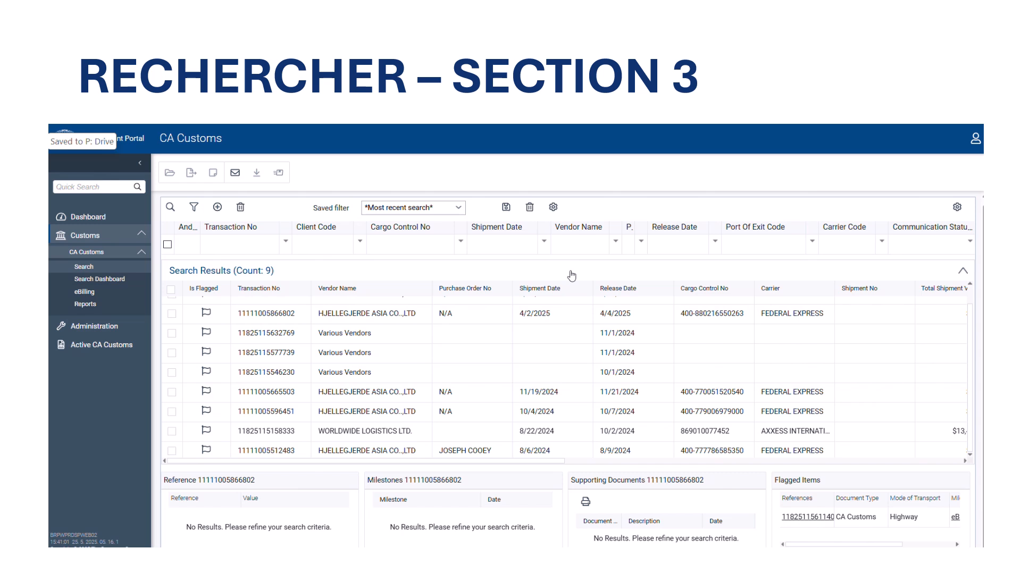
# Flag the HJELLEGJERDE ASIA CO.,LTD shipment released on 4/4/2025 in the search results.
pyautogui.click(207, 315)
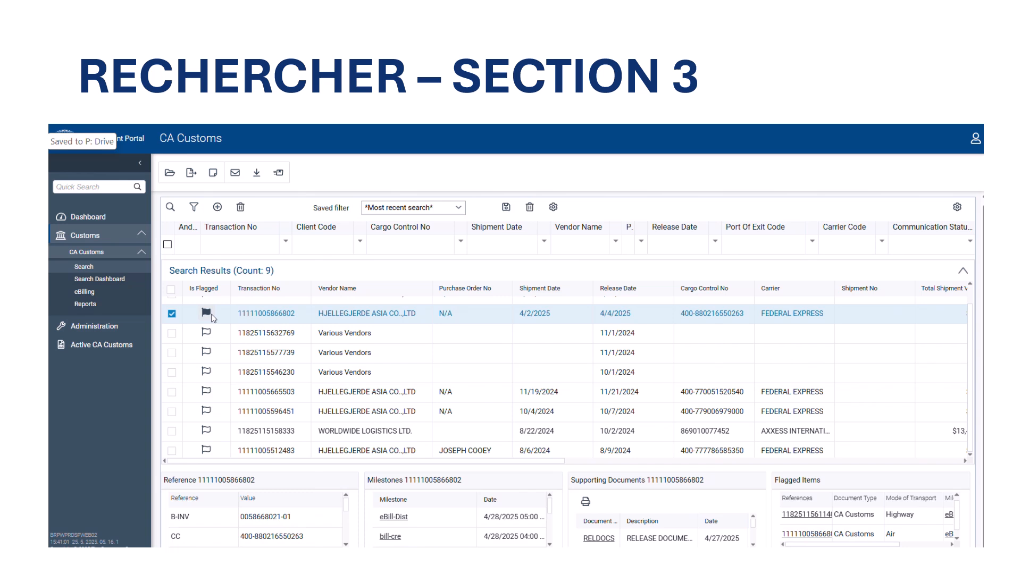
pyautogui.click(207, 314)
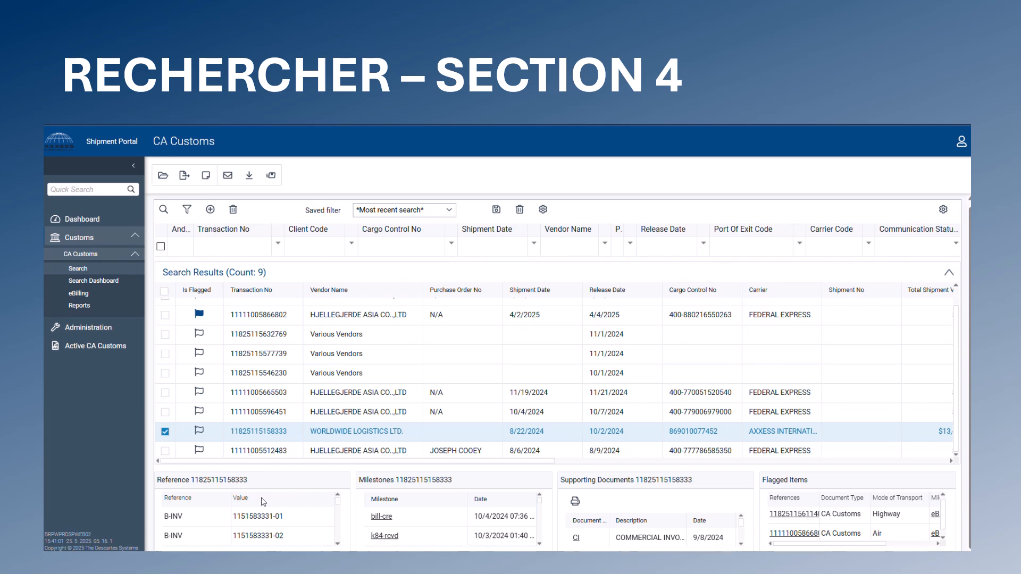
# Look through the reference values of the selected WORLDWIDE LOGISTICS LTD. shipment.
pyautogui.scroll(-4, 418, 506)
pyautogui.scroll(5, 419, 507)
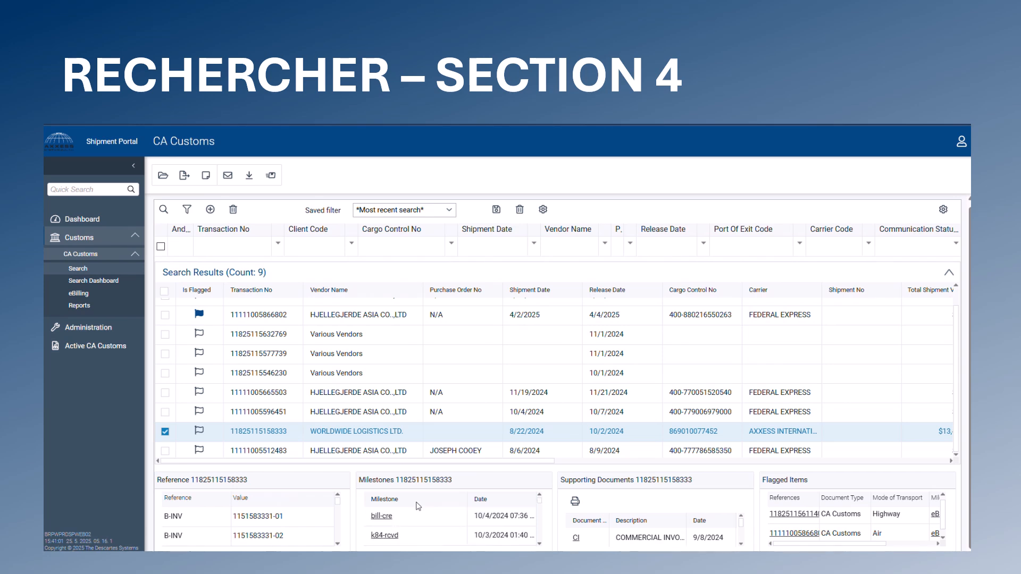